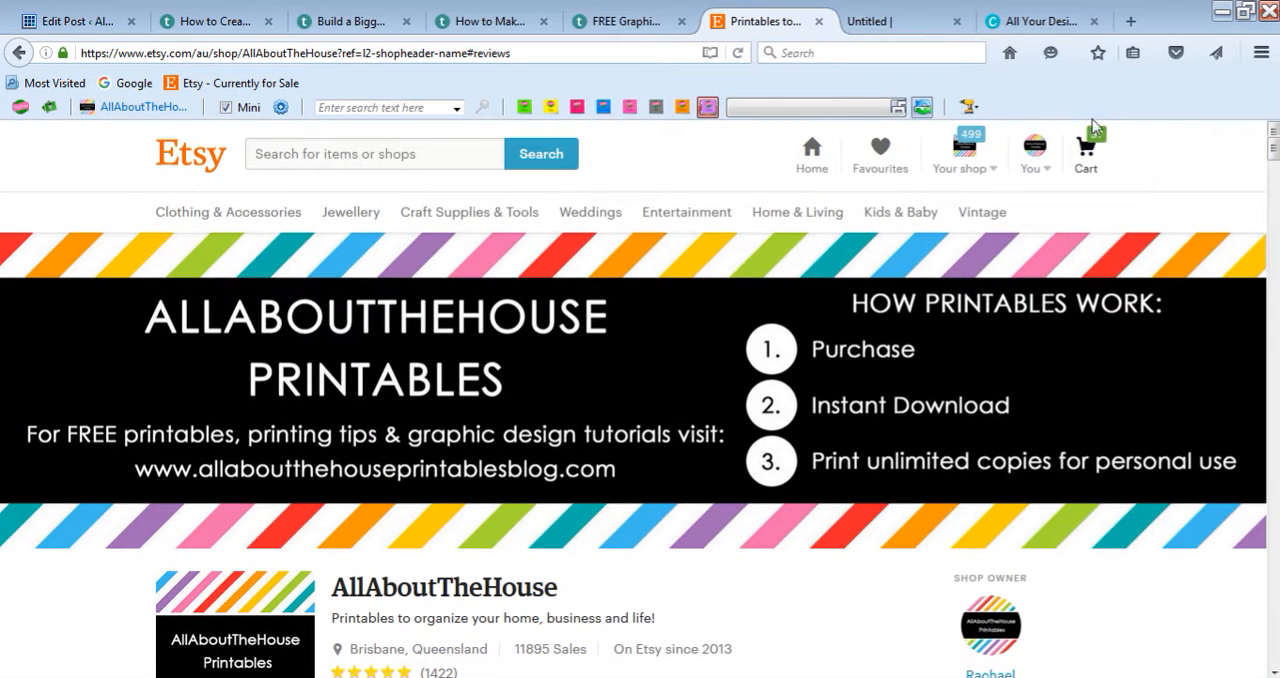
Step: Switch to Canva and create a new design with custom dimensions of 7 × 5 in
left_click(1000, 30)
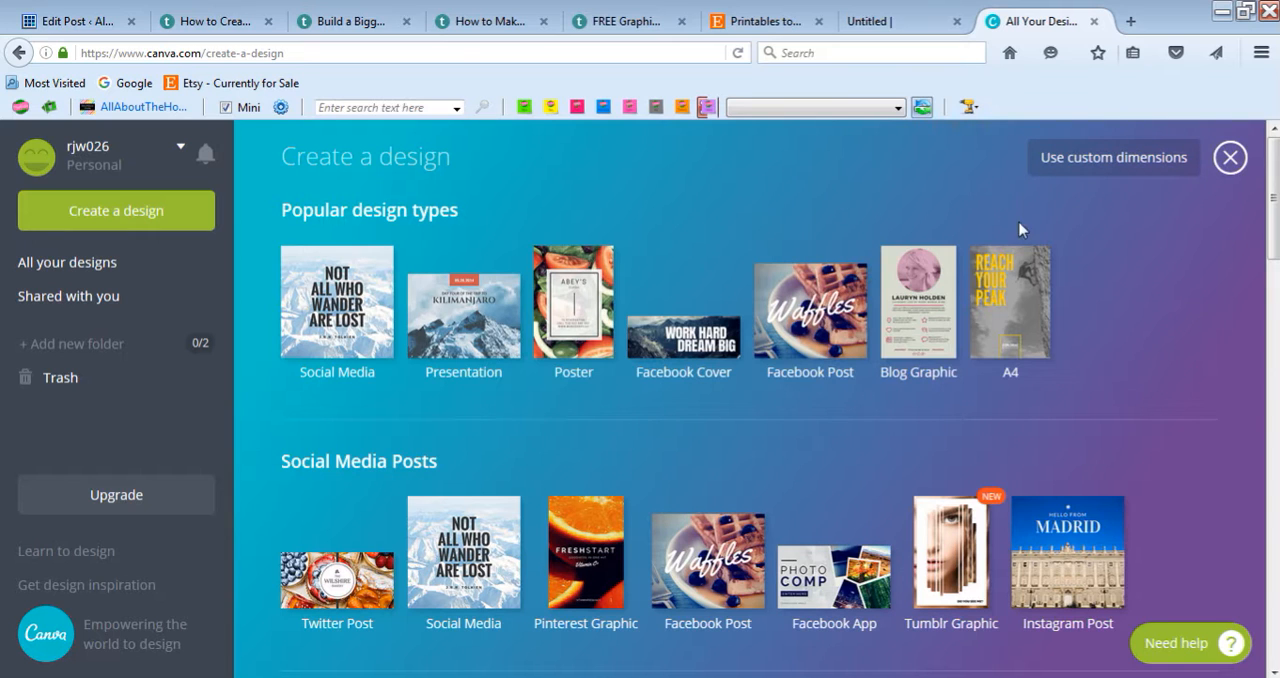
left_click(1073, 172)
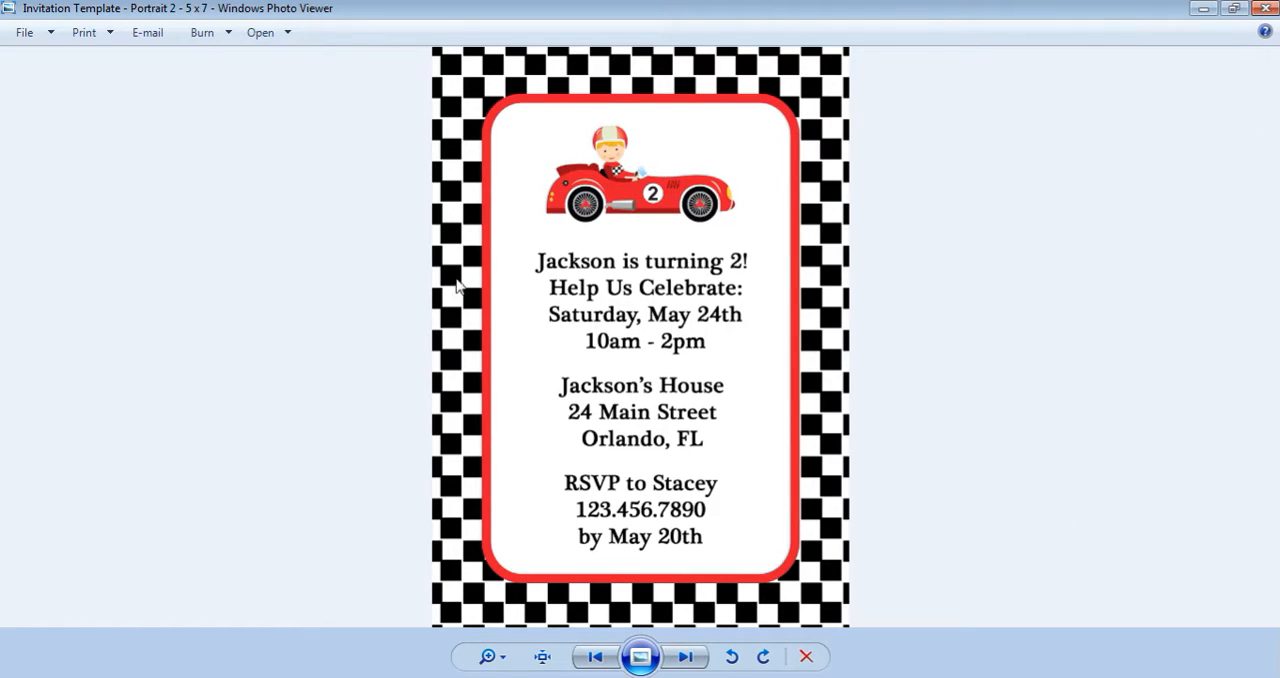
left_click(374, 655)
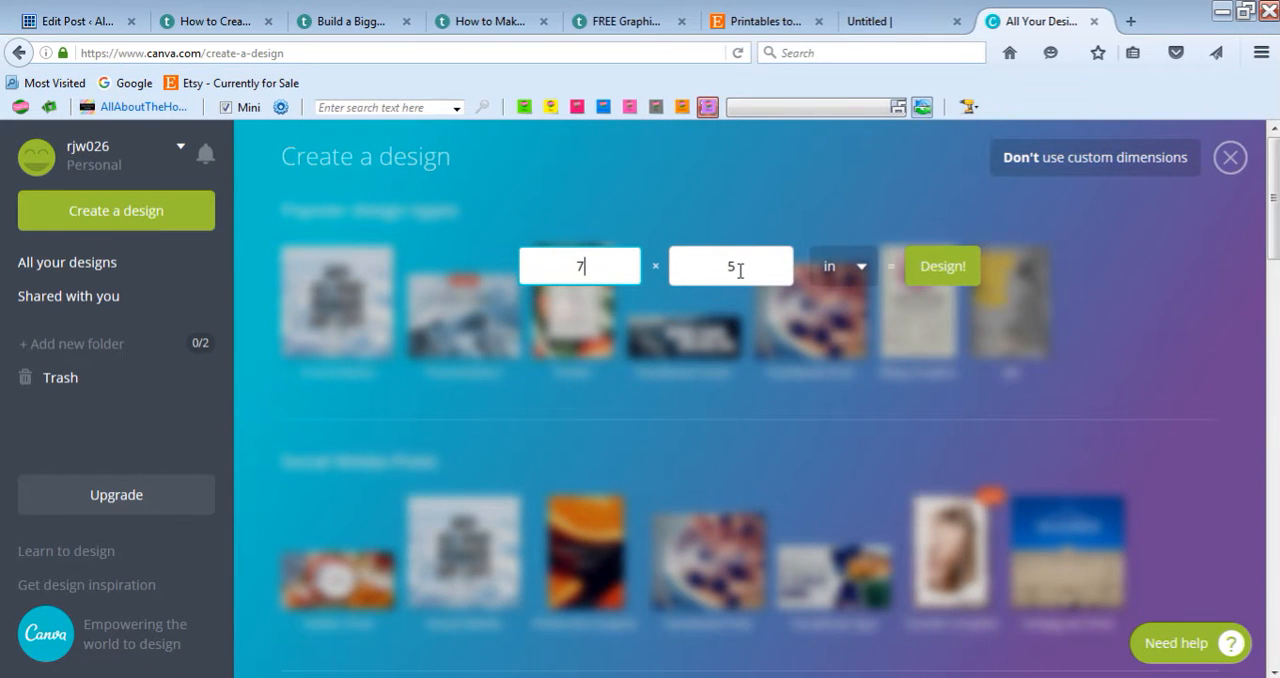
key("alt+Tab")
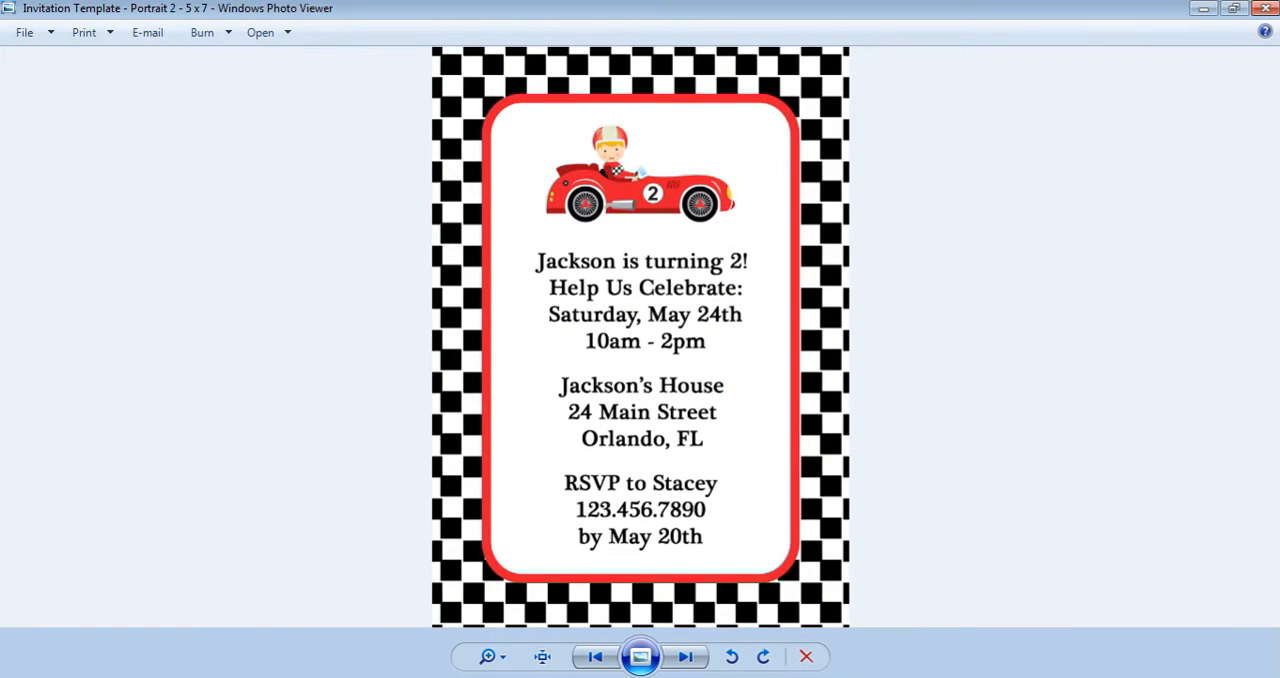
key("alt+Tab")
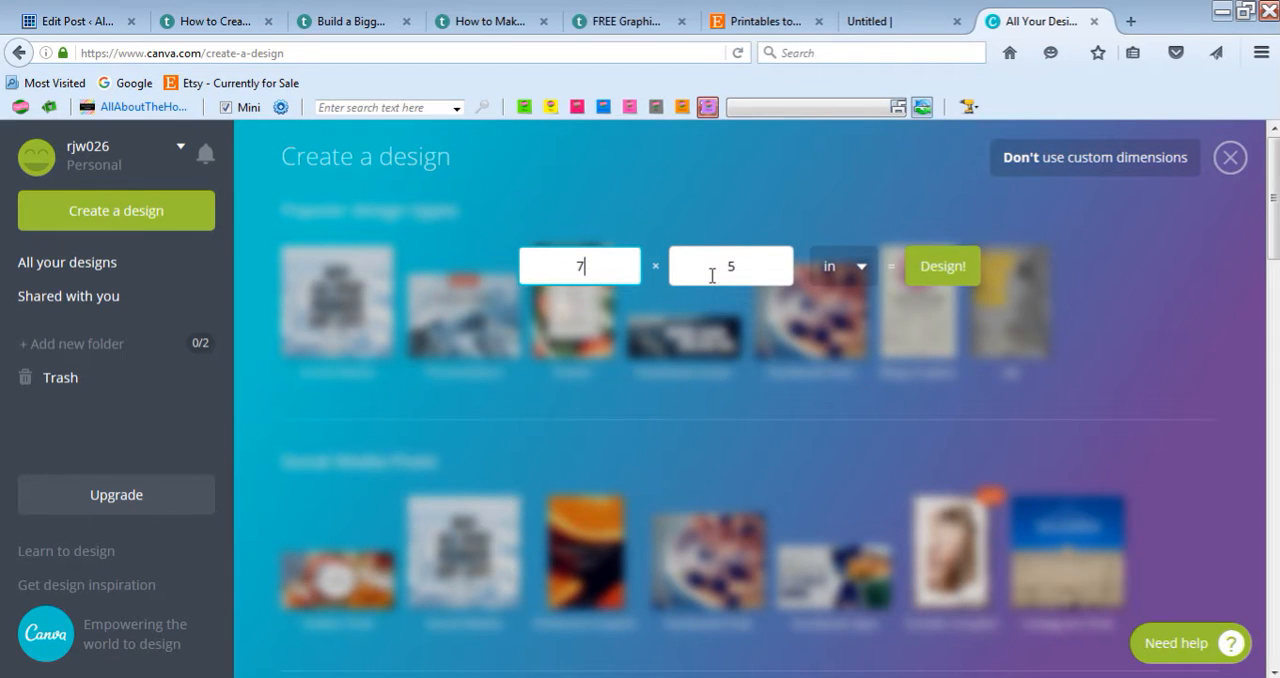
left_click(860, 262)
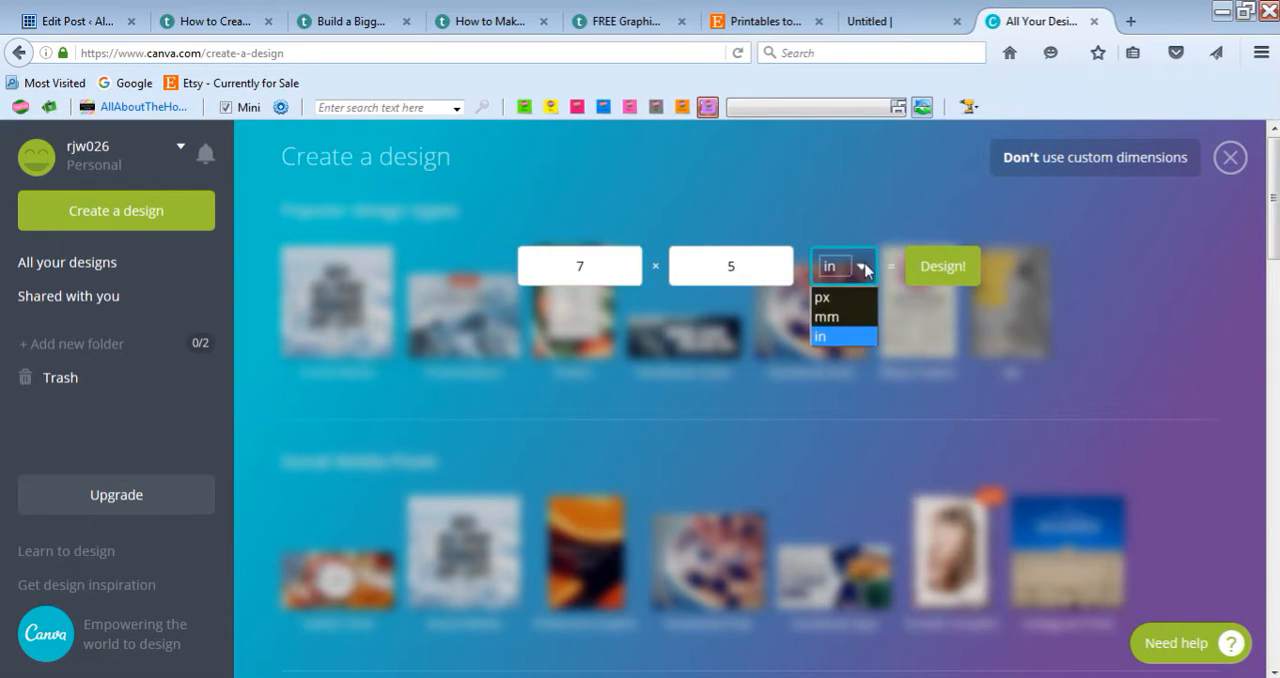
left_click(835, 334)
left_click(957, 283)
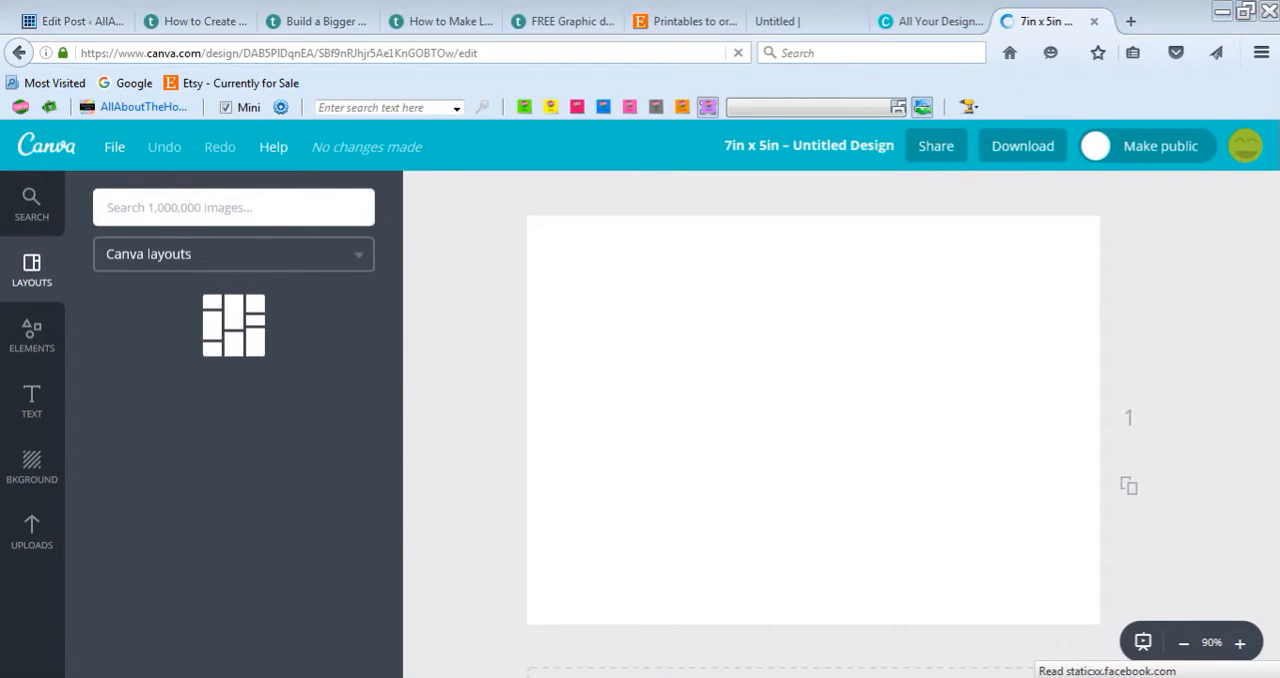
Step: Upload the image "Invitation Template - Portrait 2 - 5 x 7" from the PARTY PRINTABLES search results in the file explorer to Canva
key("alt+Tab")
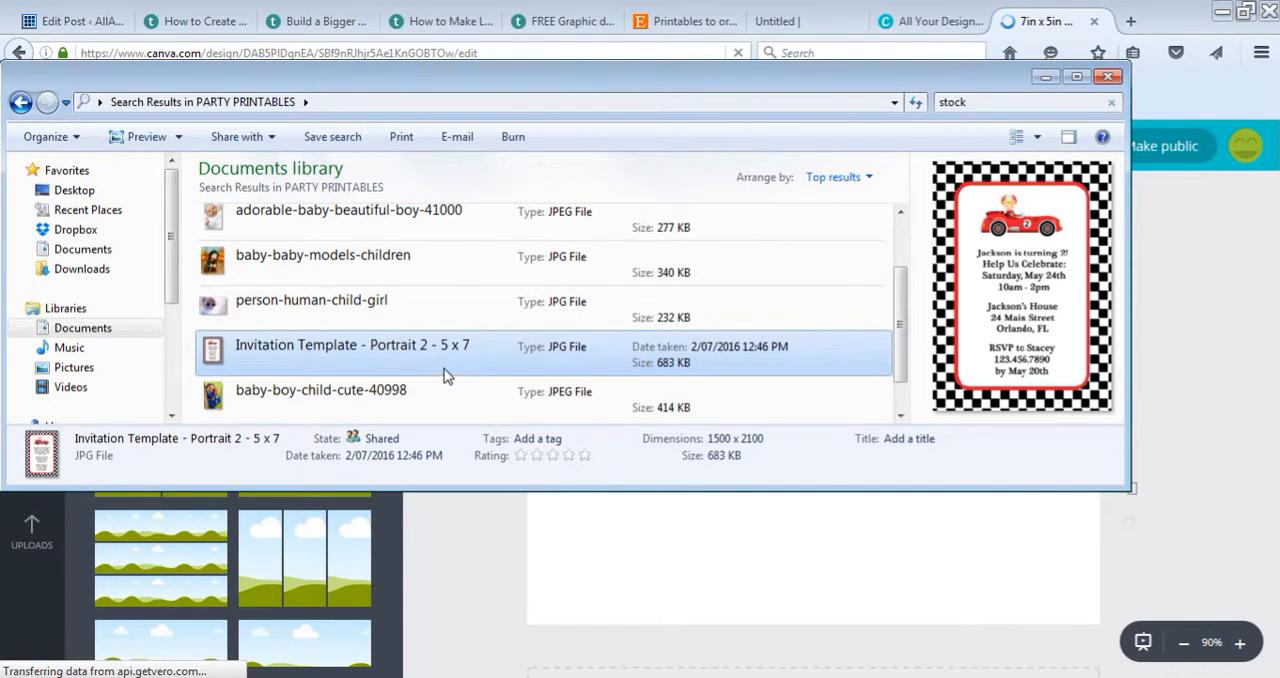
double_click(425, 354)
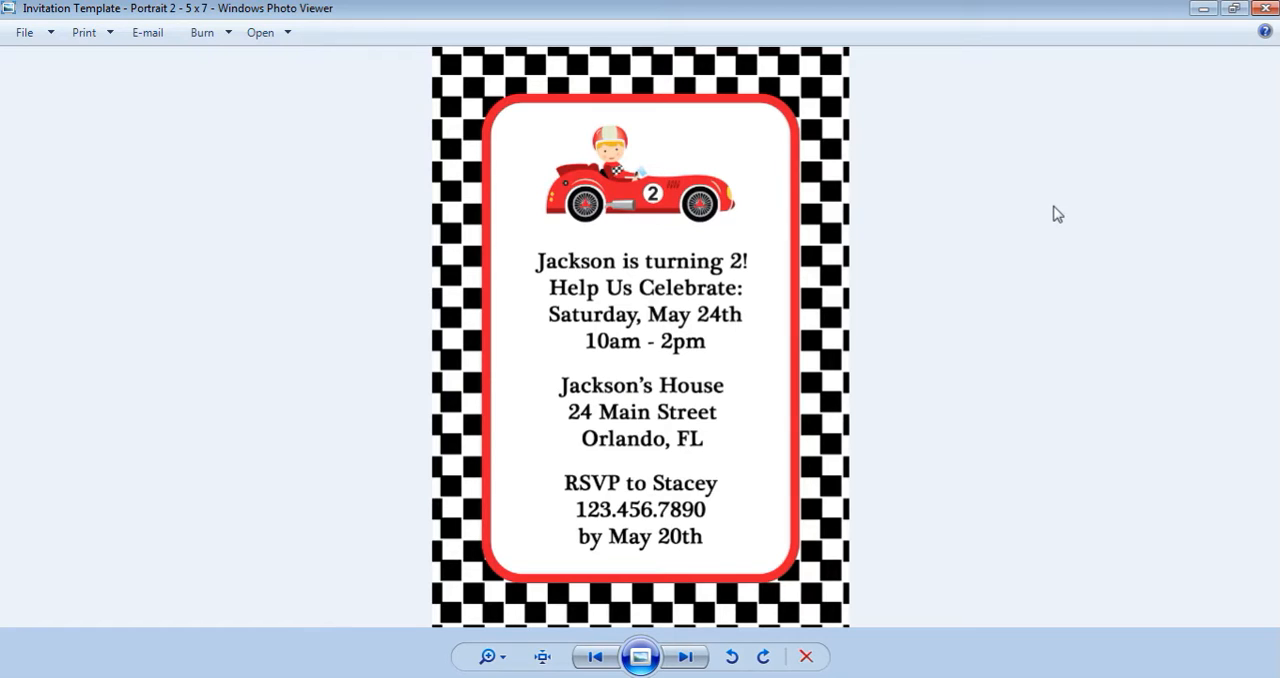
left_click(1265, 8)
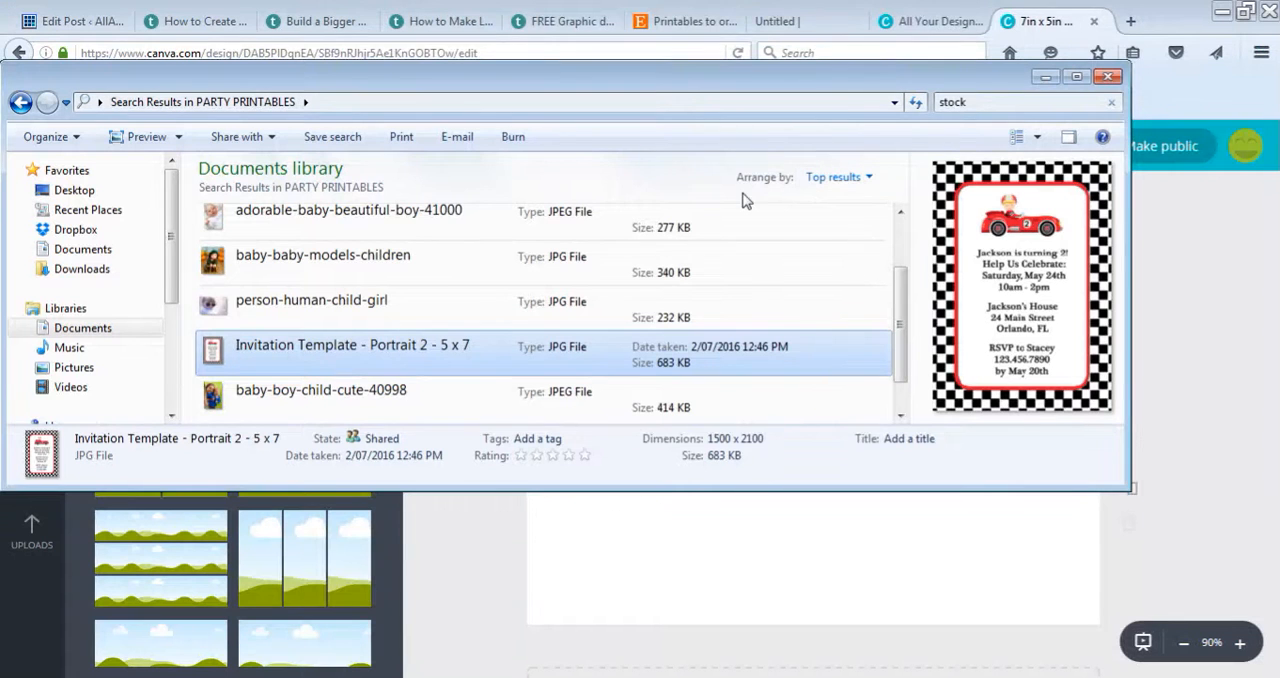
left_click_drag(635, 83, 978, 114)
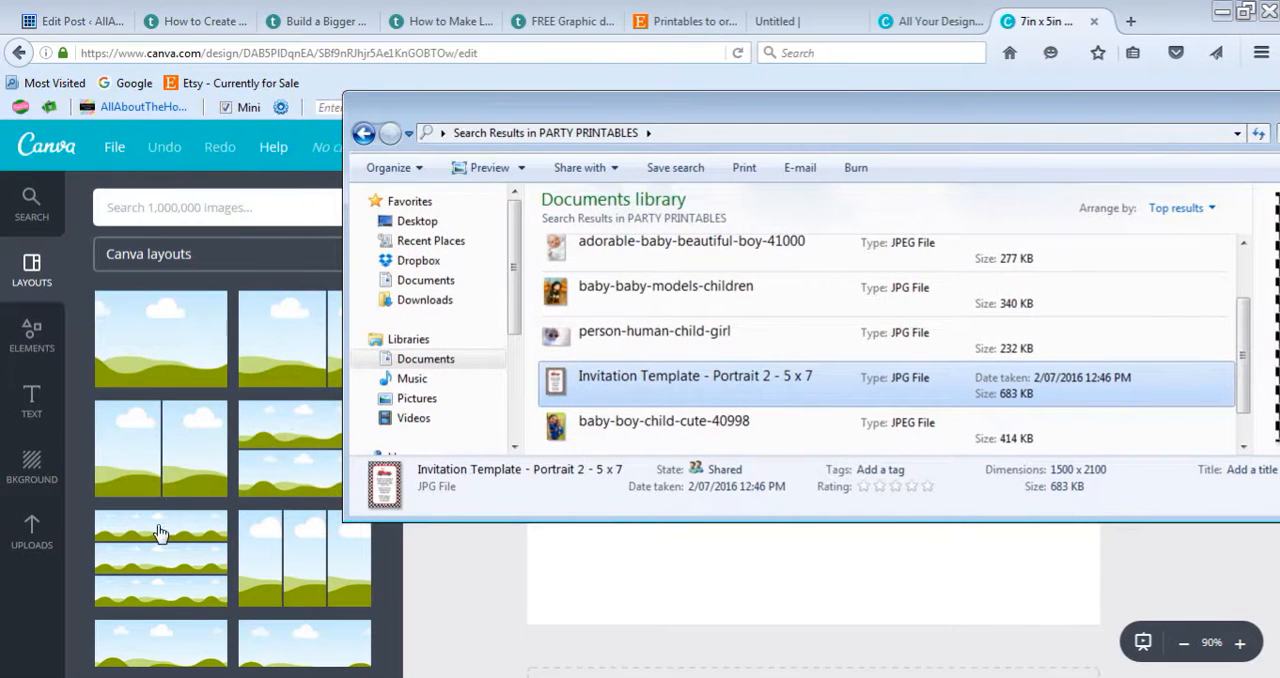
left_click(35, 534)
left_click(215, 677)
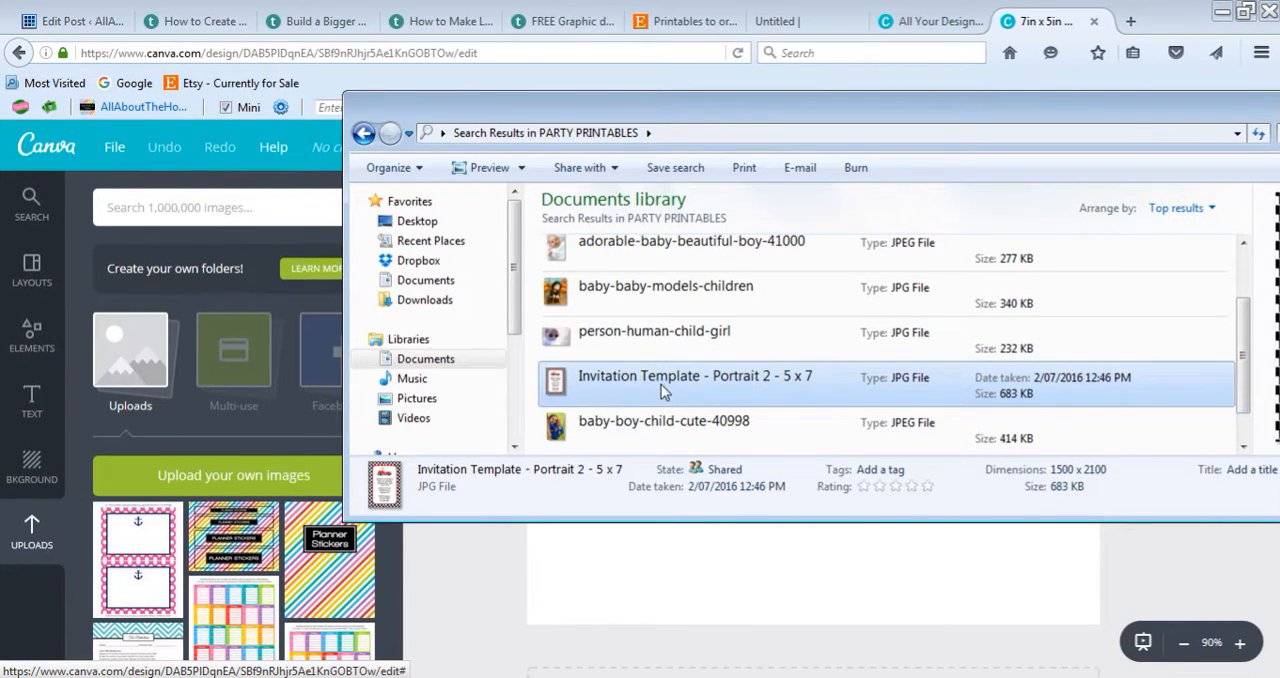
left_click_drag(661, 384, 262, 545)
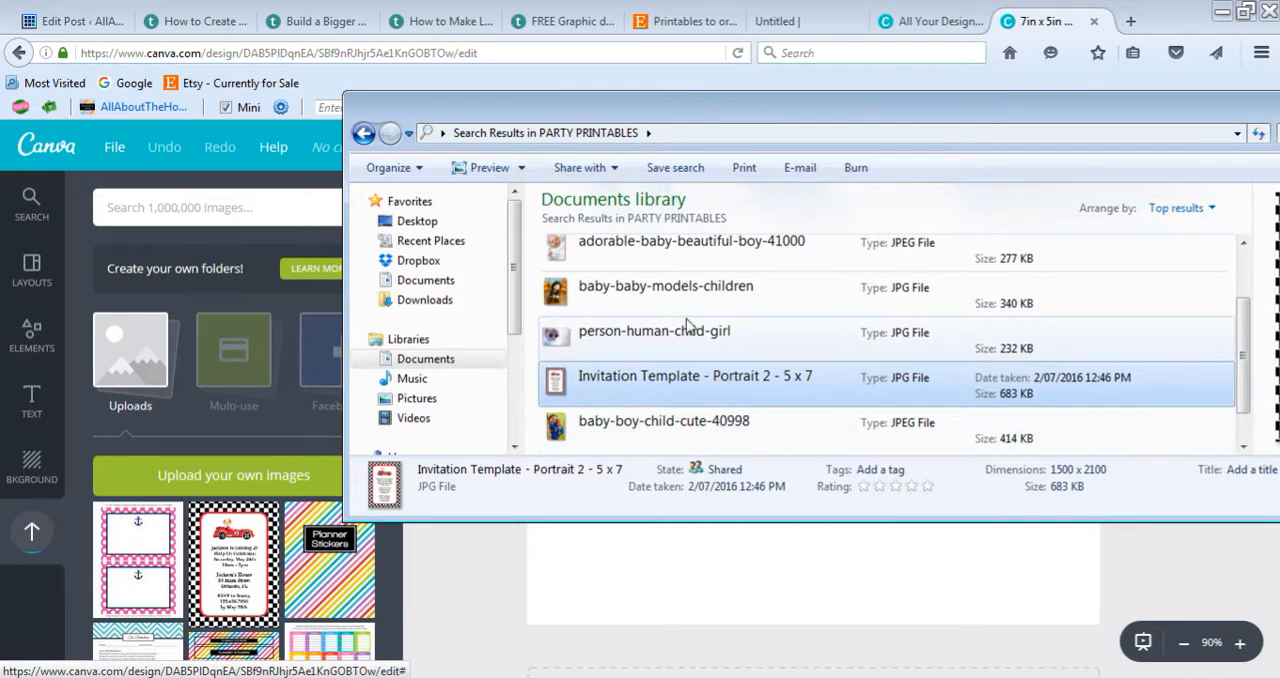
Step: Upload the photo "baby-baby-models-children" from the same folder and return to the Canva design
left_click(795, 295)
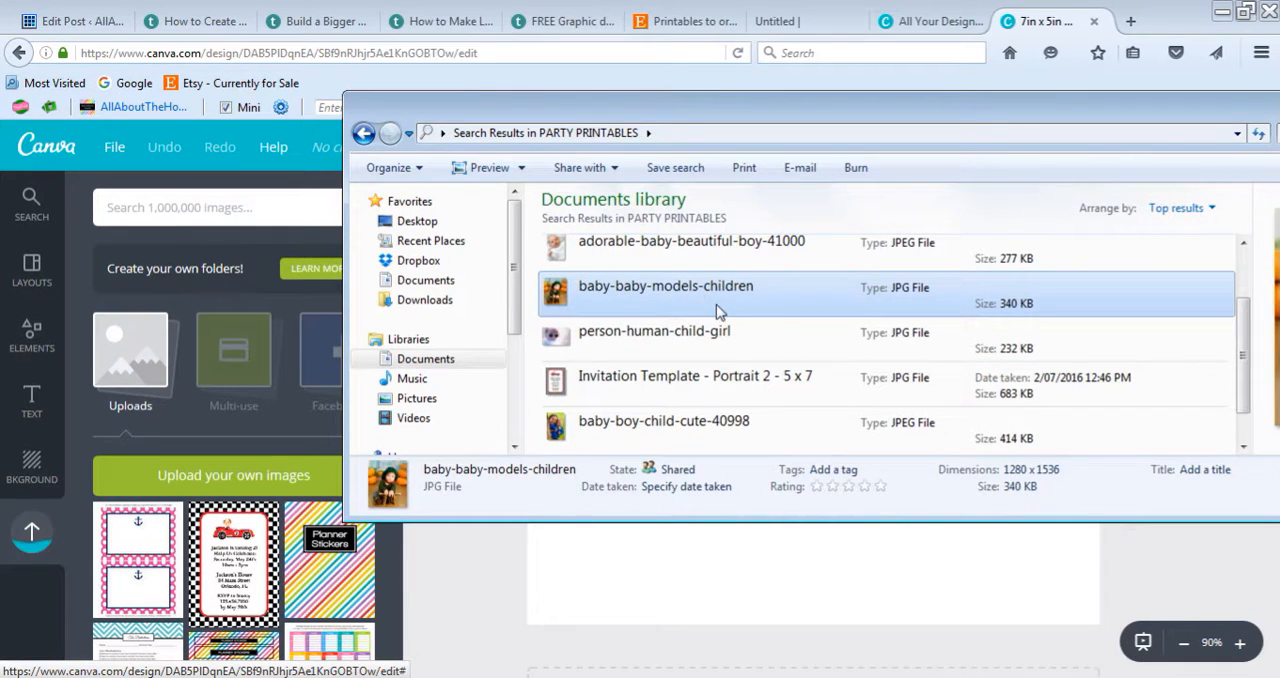
left_click_drag(716, 300, 258, 582)
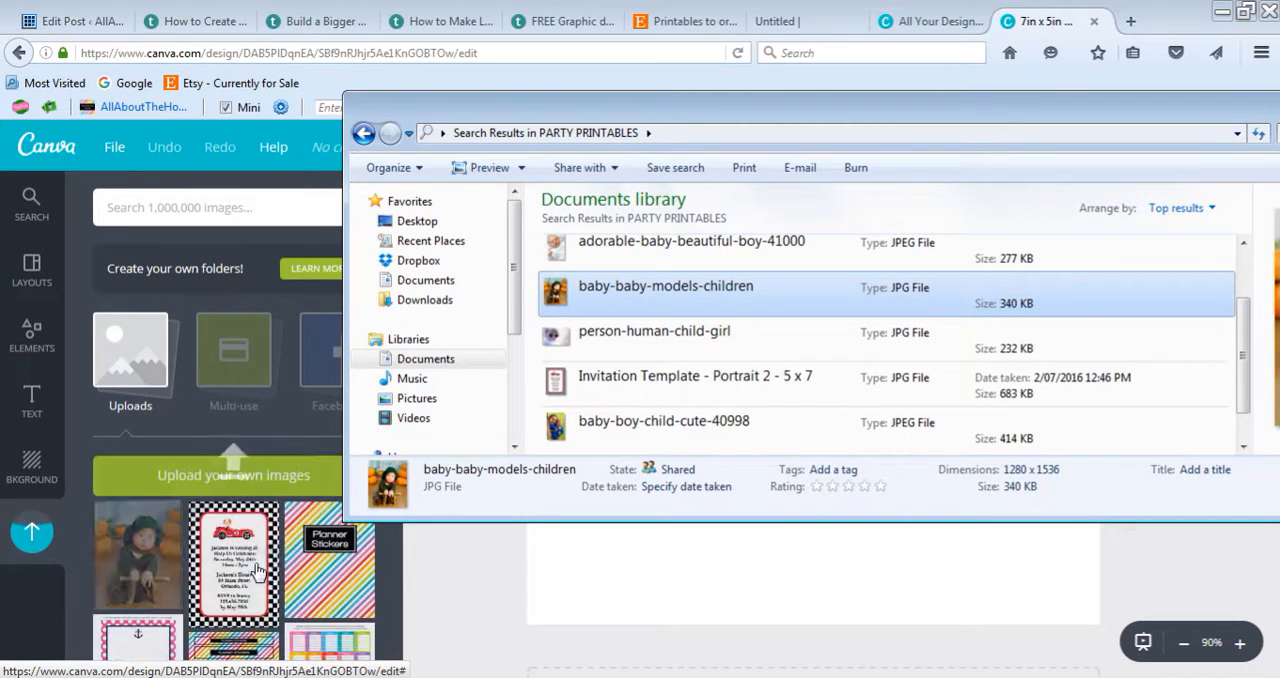
left_click(464, 596)
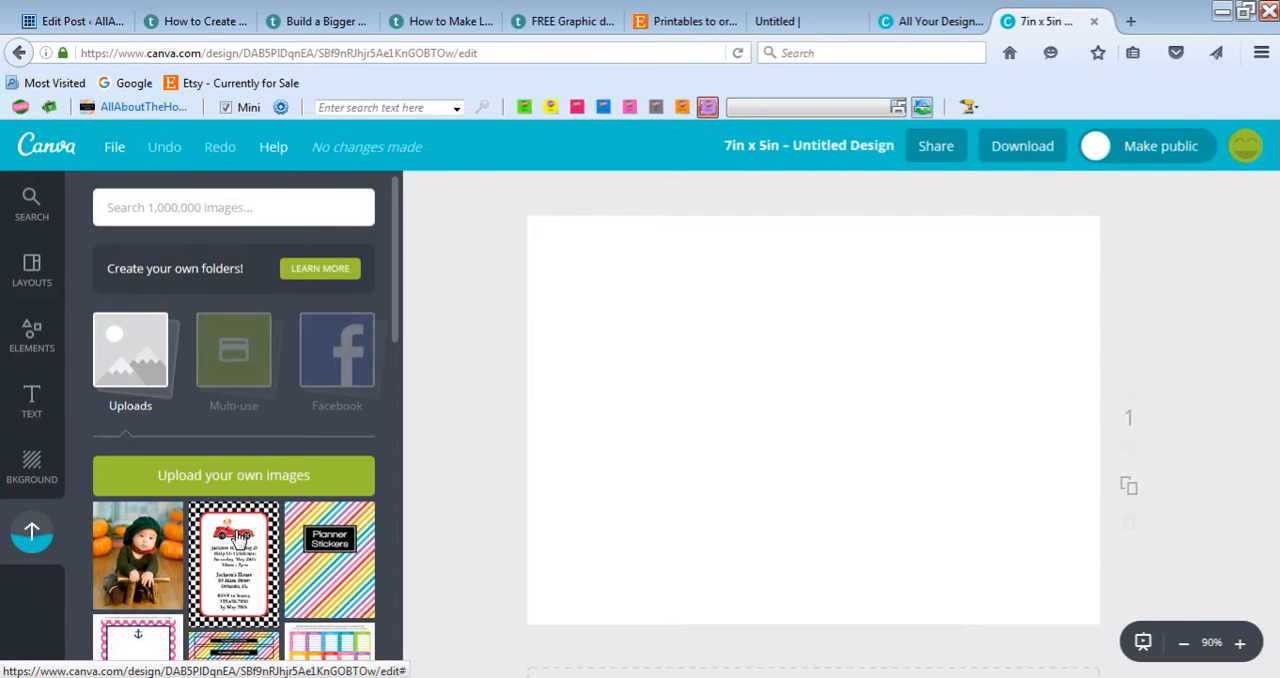
Step: Add the uploaded invitation template to the page, align it with the page's upper-left corner and scale it to the full page height
left_click(240, 540)
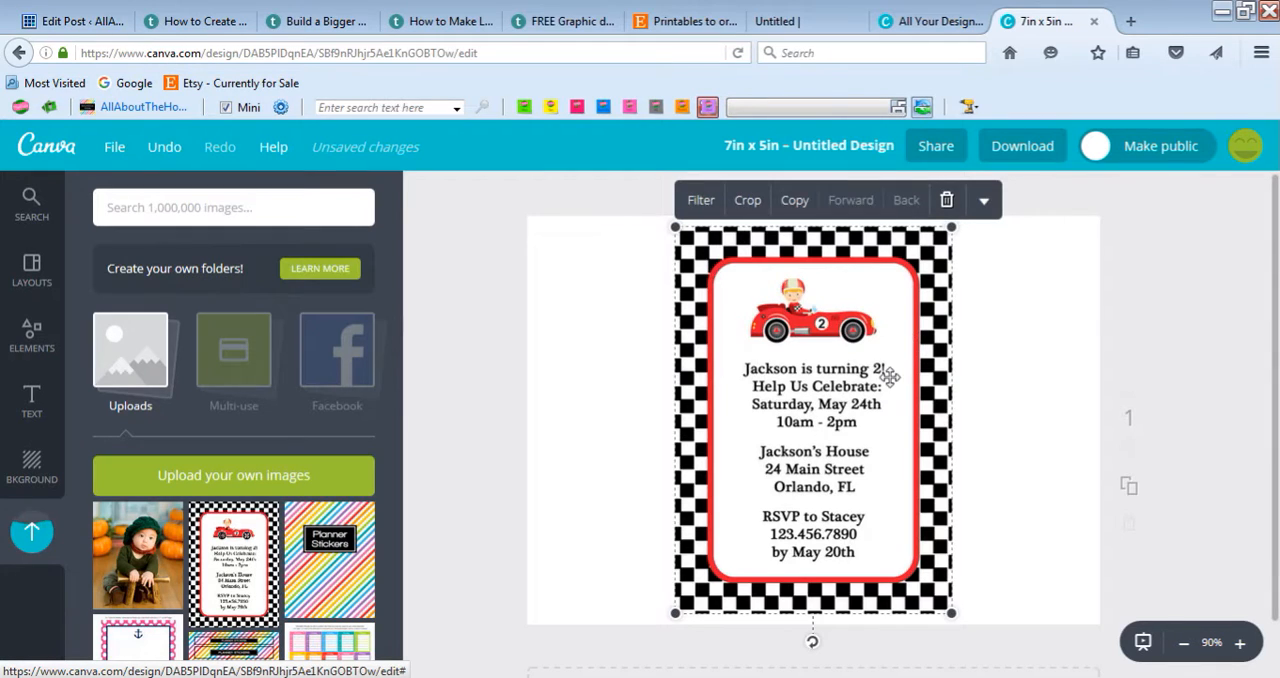
left_click_drag(858, 370, 724, 357)
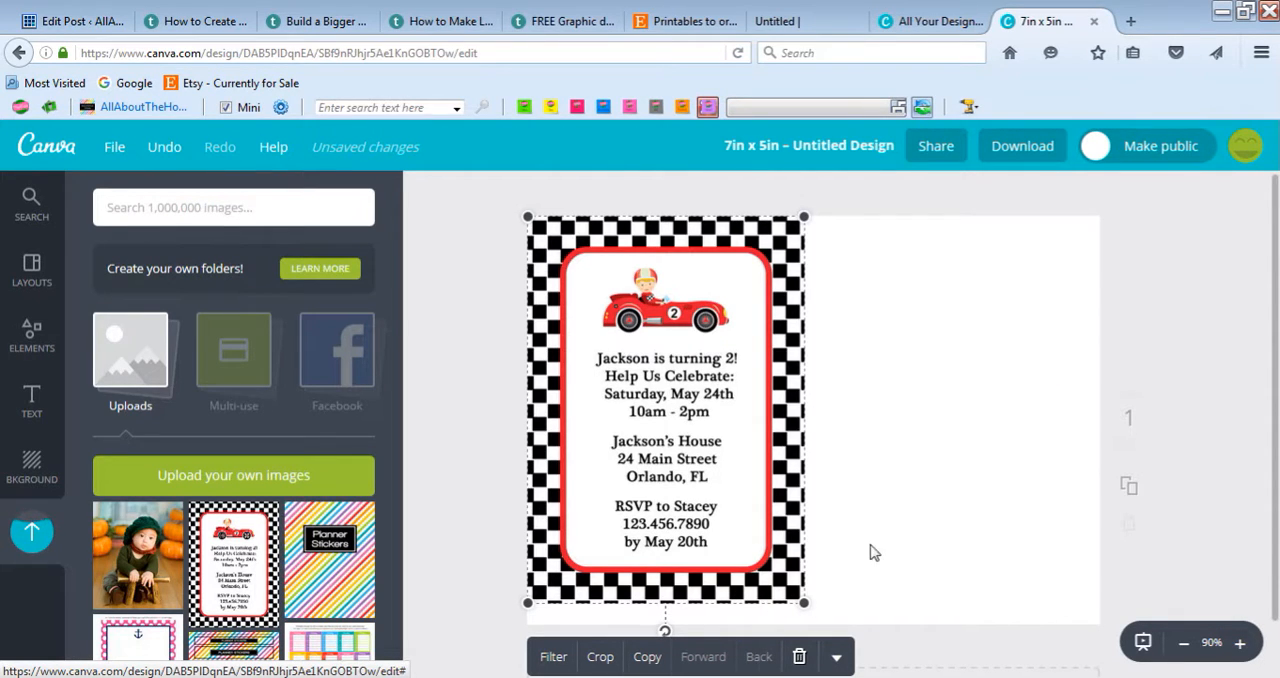
left_click_drag(805, 605, 822, 620)
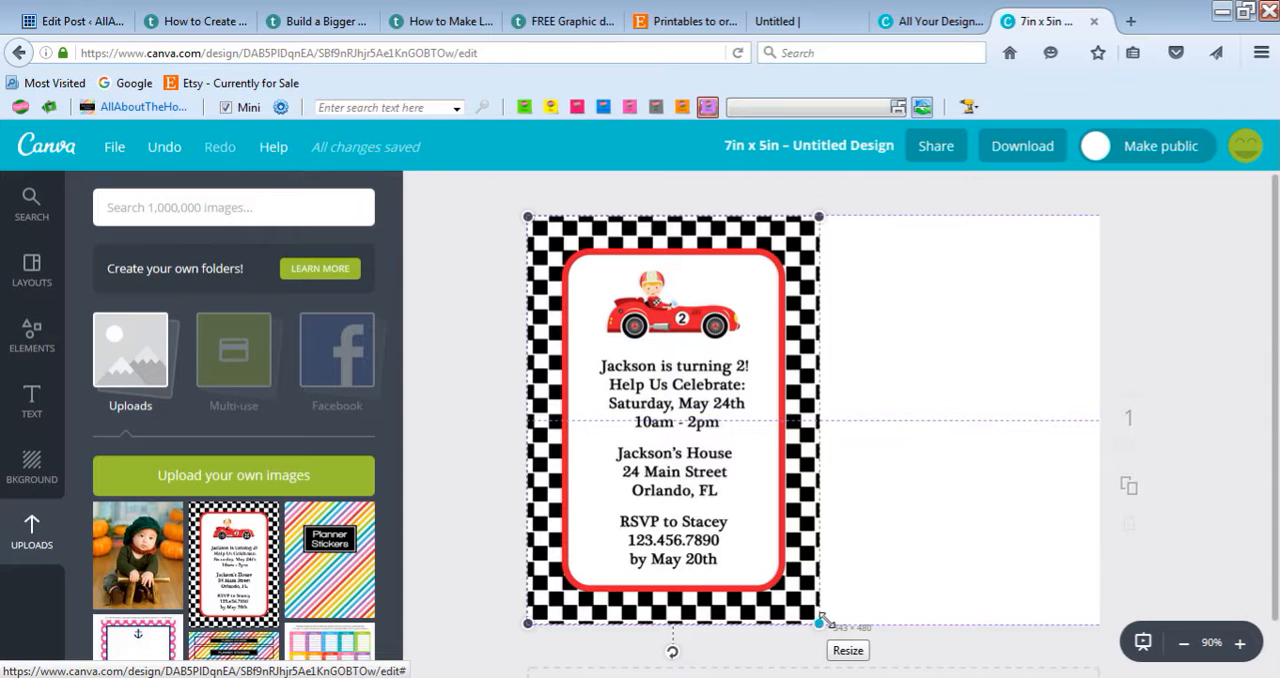
left_click_drag(826, 621, 821, 629)
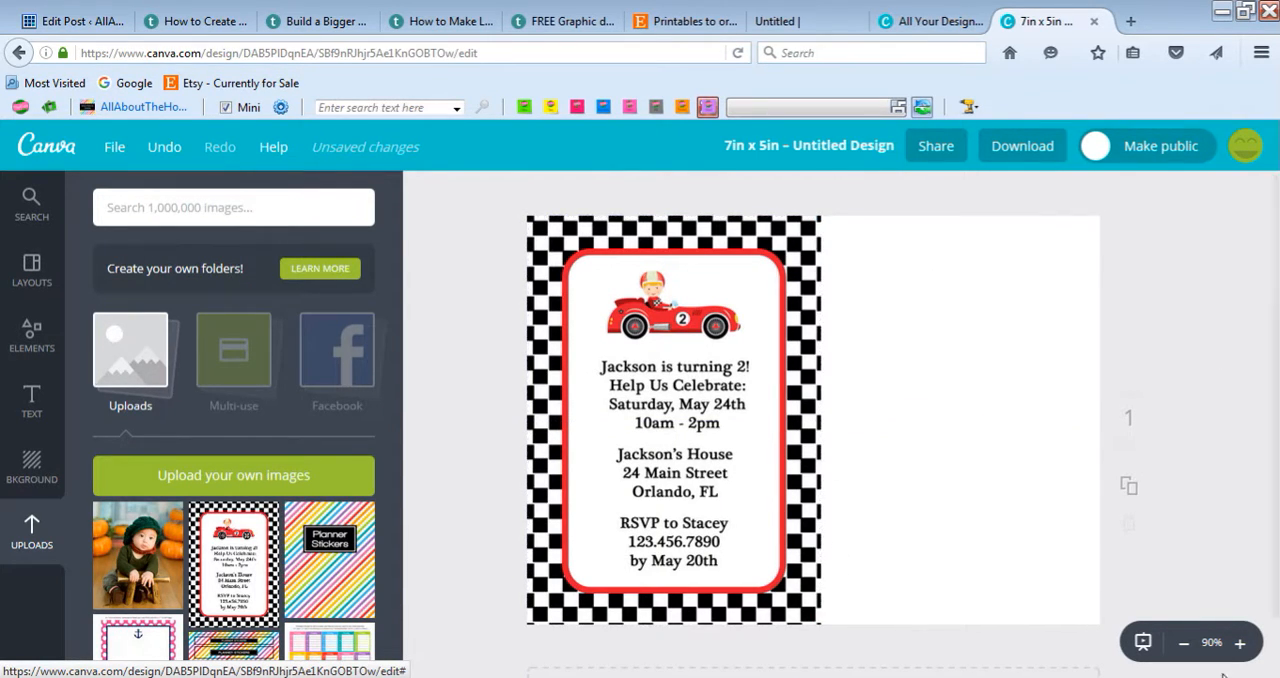
Step: Fine-tune the invitation's size at its upper-right corner so its upper edge meets the edge of the page
left_click(1240, 643)
scroll(832, 374, "up", 5)
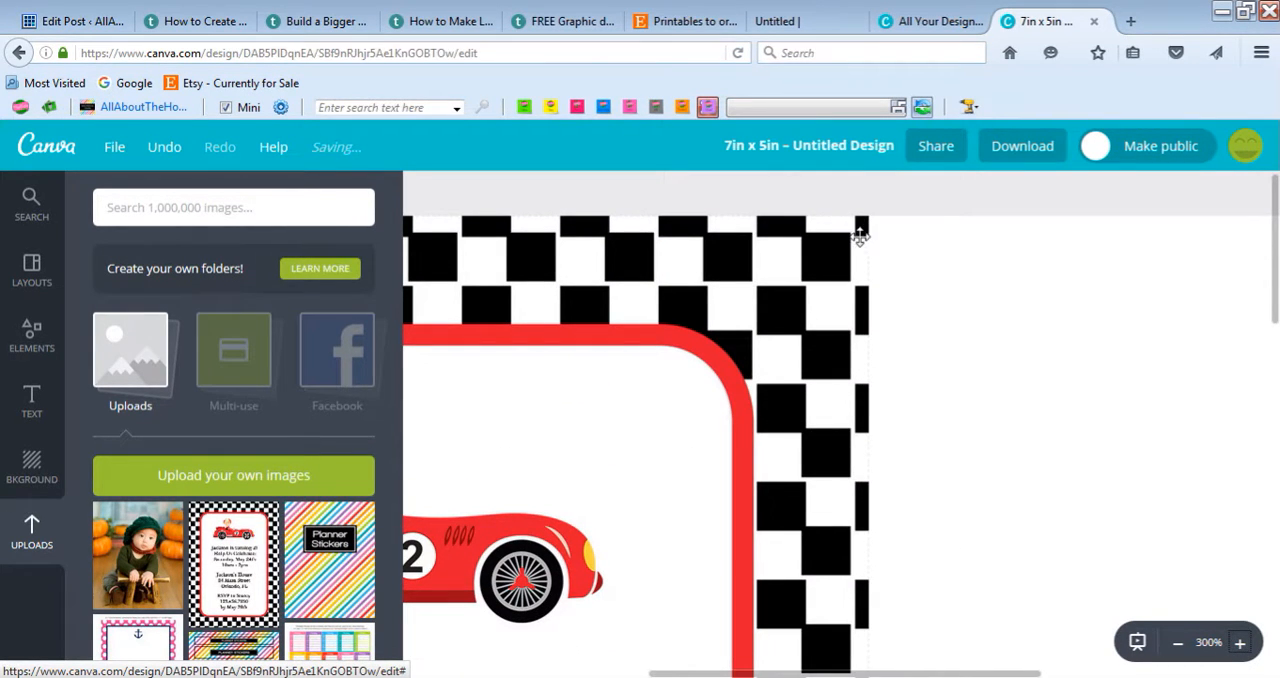
left_click(864, 226)
left_click(1240, 646)
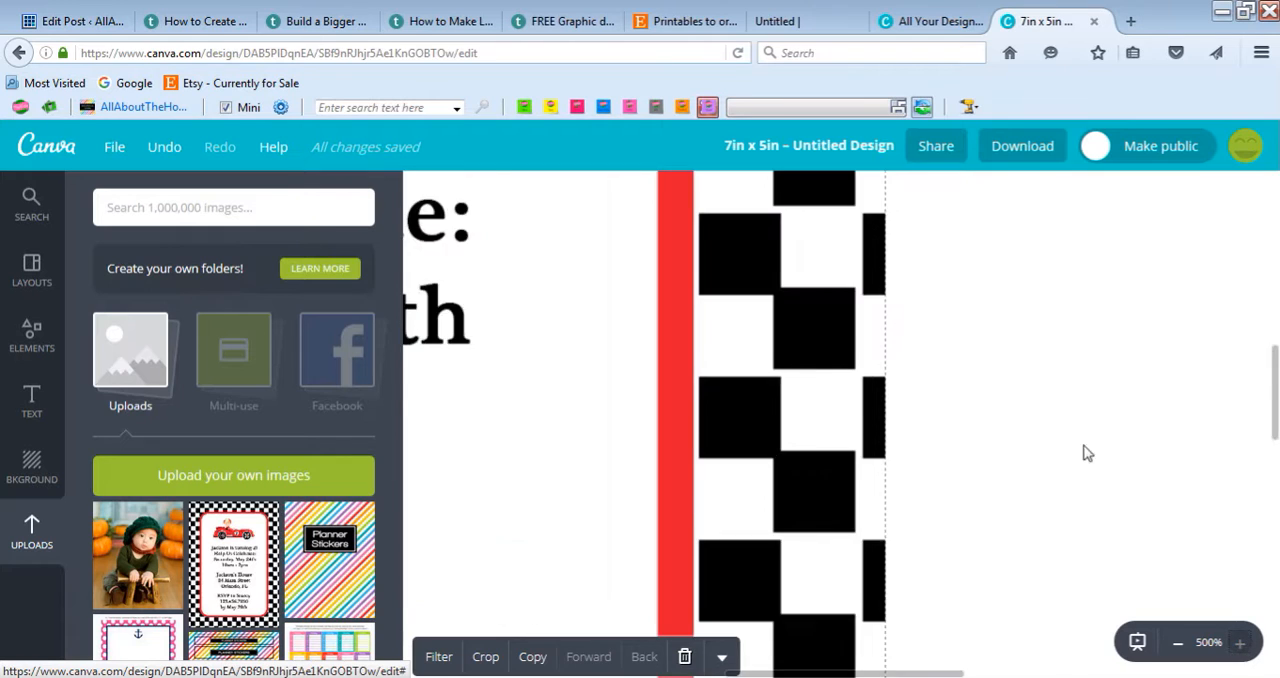
scroll(1011, 420, "up", 6)
scroll(920, 350, "up", 2)
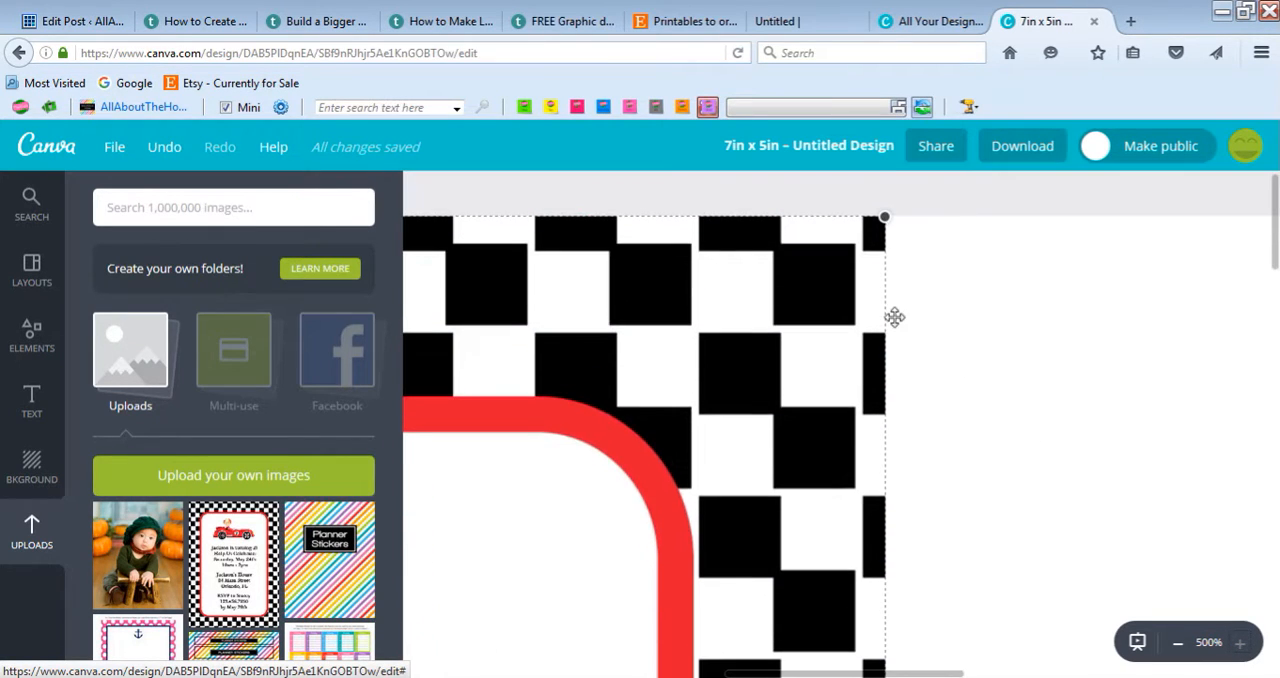
left_click_drag(878, 217, 958, 274)
left_click(887, 264)
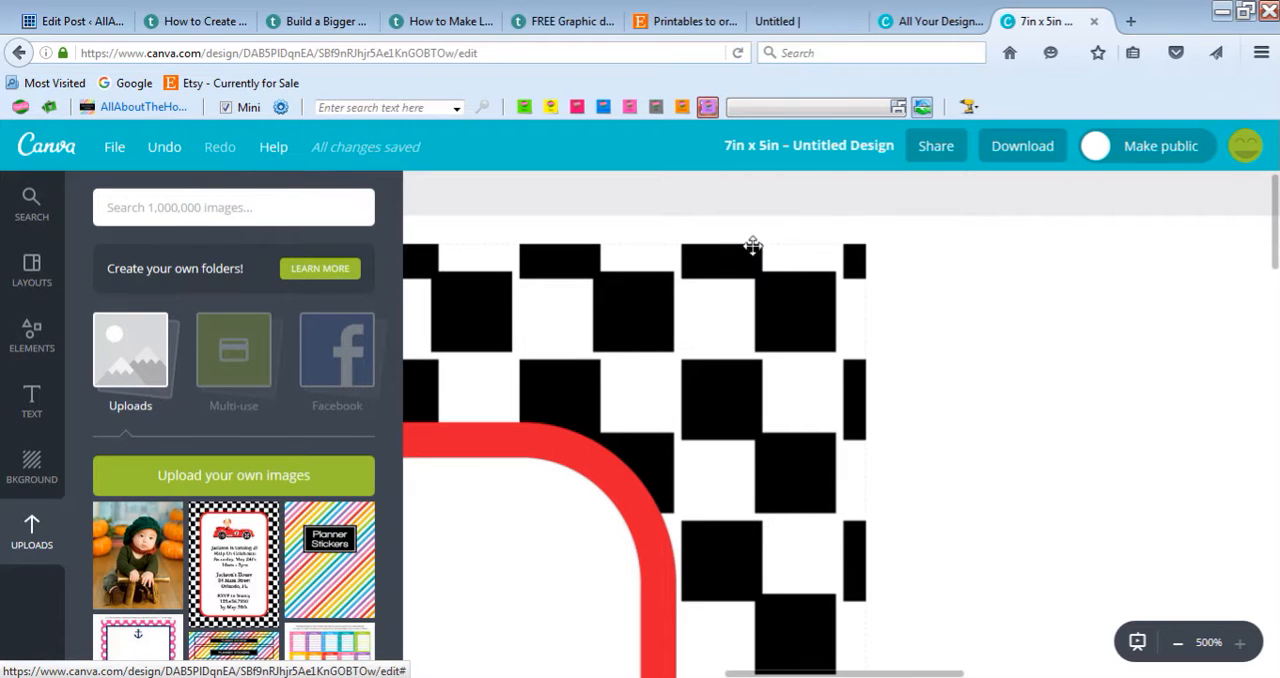
left_click(726, 320)
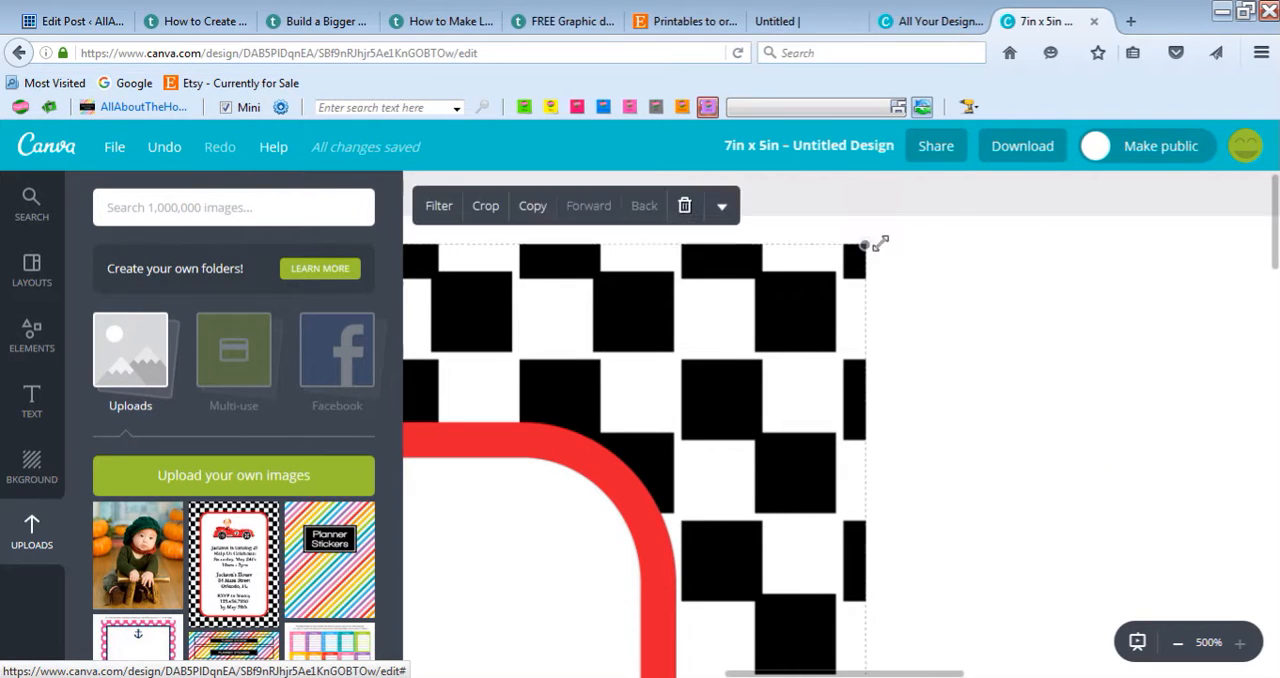
left_click_drag(870, 243, 886, 216)
left_click(987, 297)
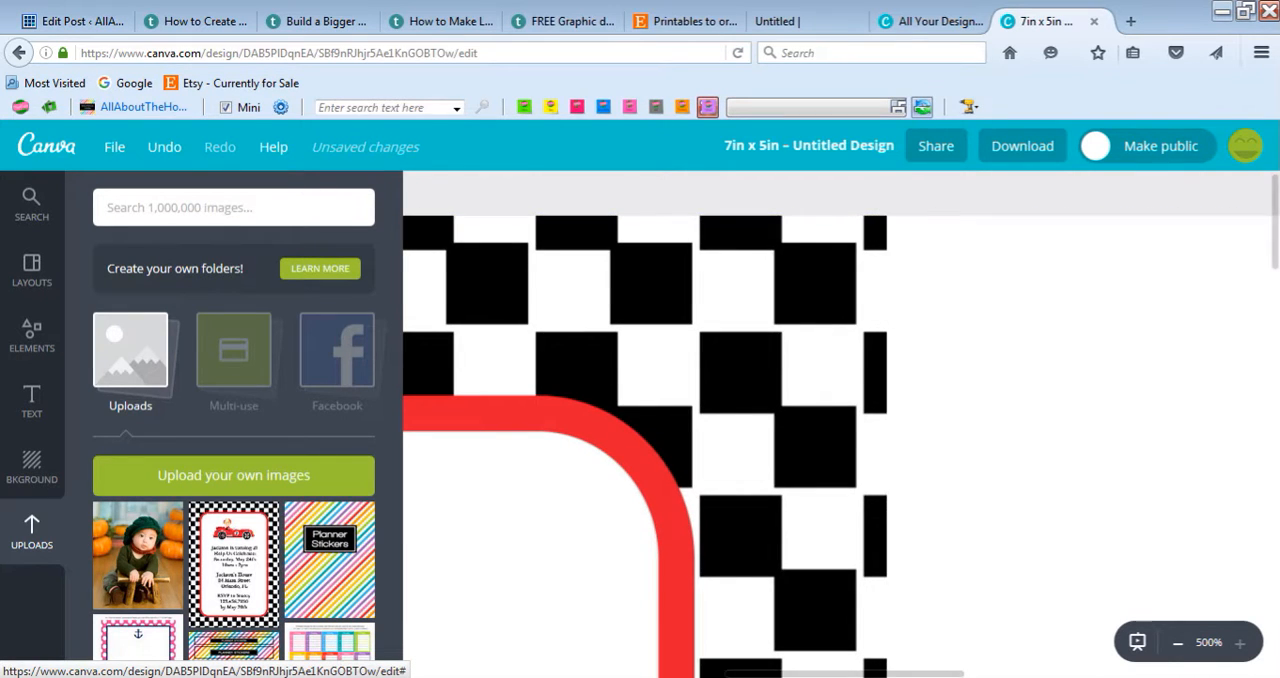
Step: Add the uploaded baby photo beside the invitation and enlarge it to fill the empty half of the page, slightly overlapping the invitation
left_click(1178, 643)
left_click(1178, 643)
left_click(1178, 643)
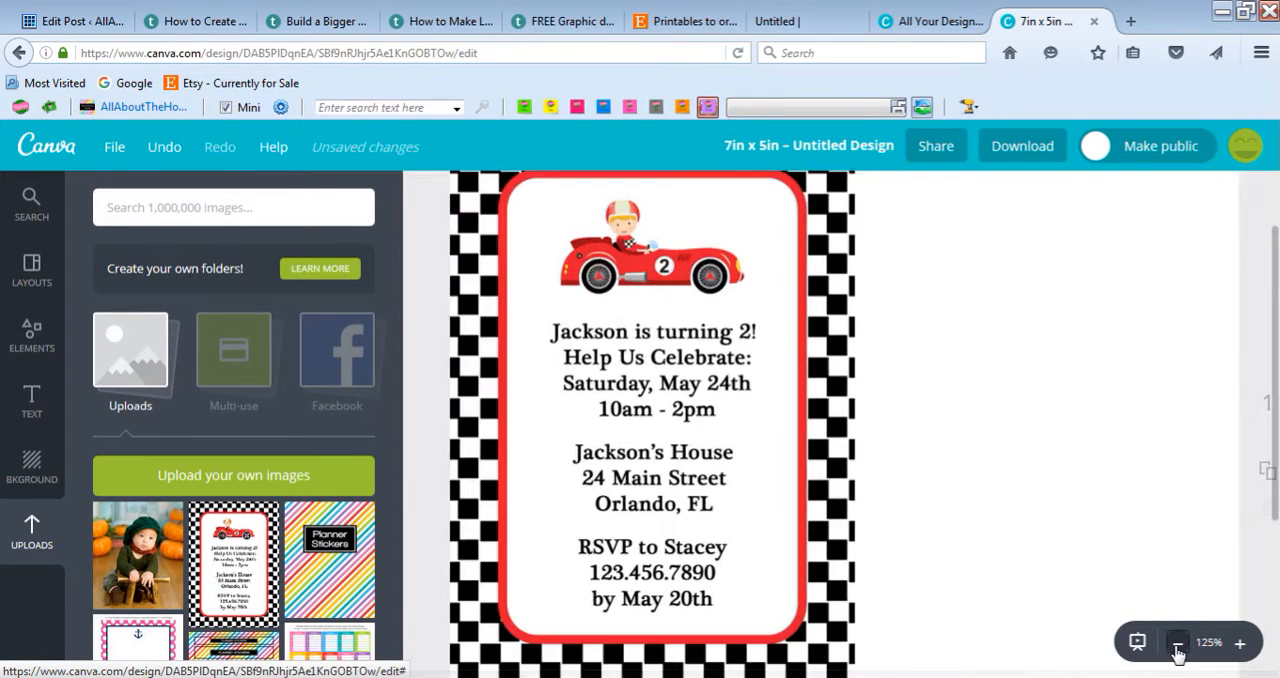
left_click(1178, 643)
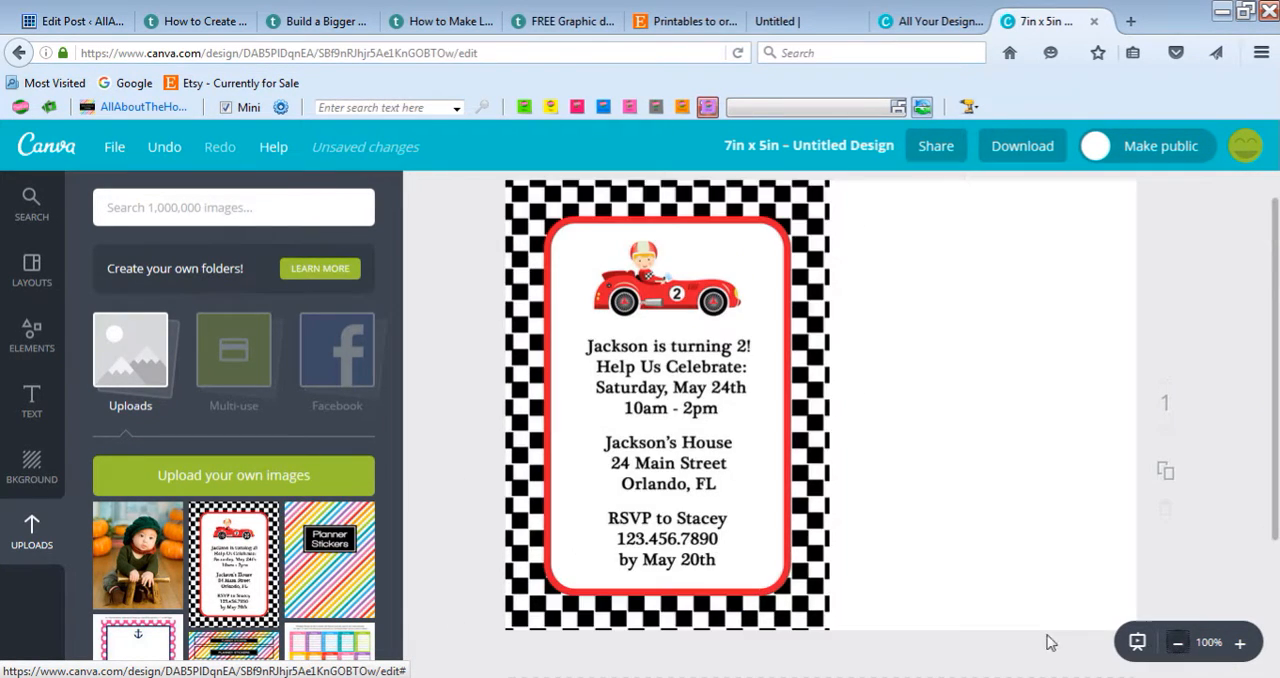
left_click(150, 578)
left_click_drag(965, 440, 1119, 423)
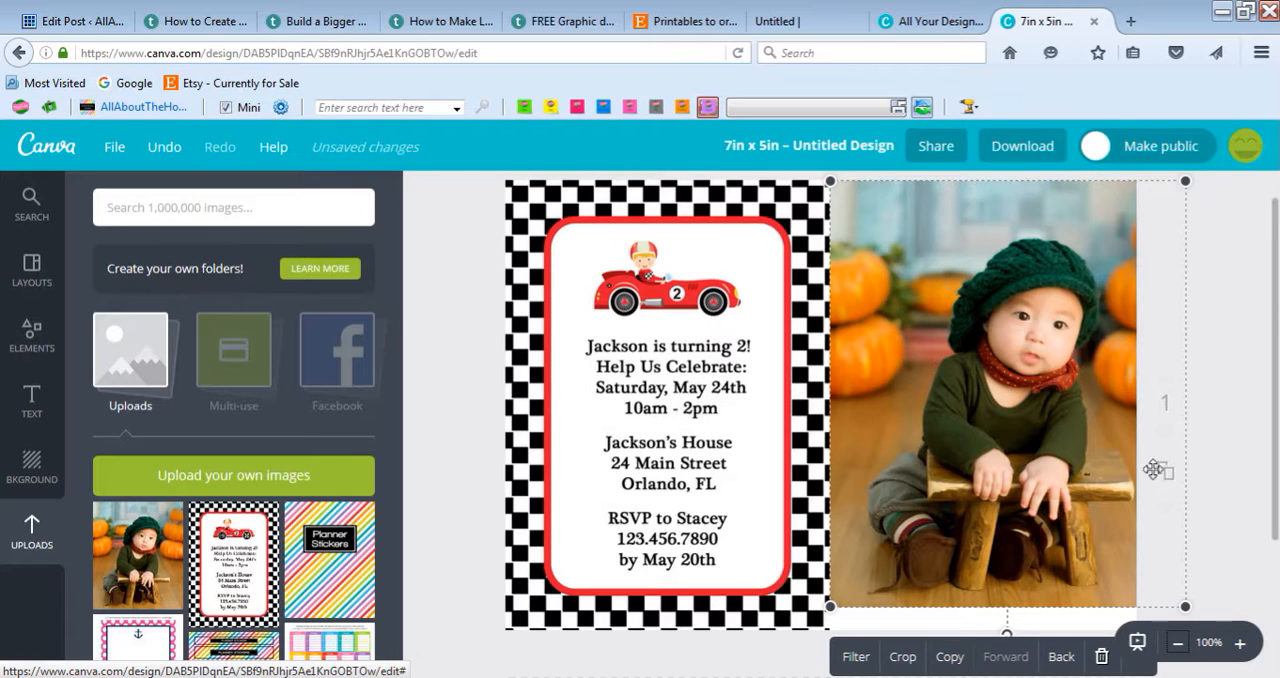
left_click_drag(1185, 606, 1212, 632)
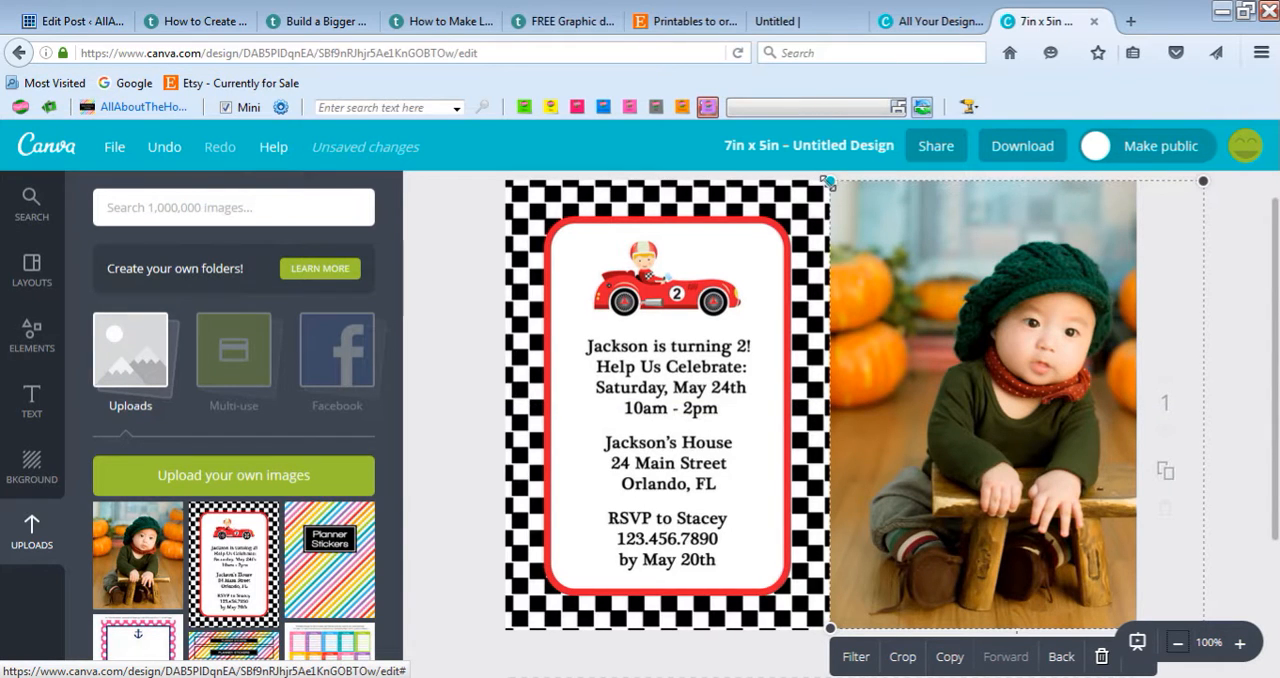
left_click_drag(829, 181, 797, 175)
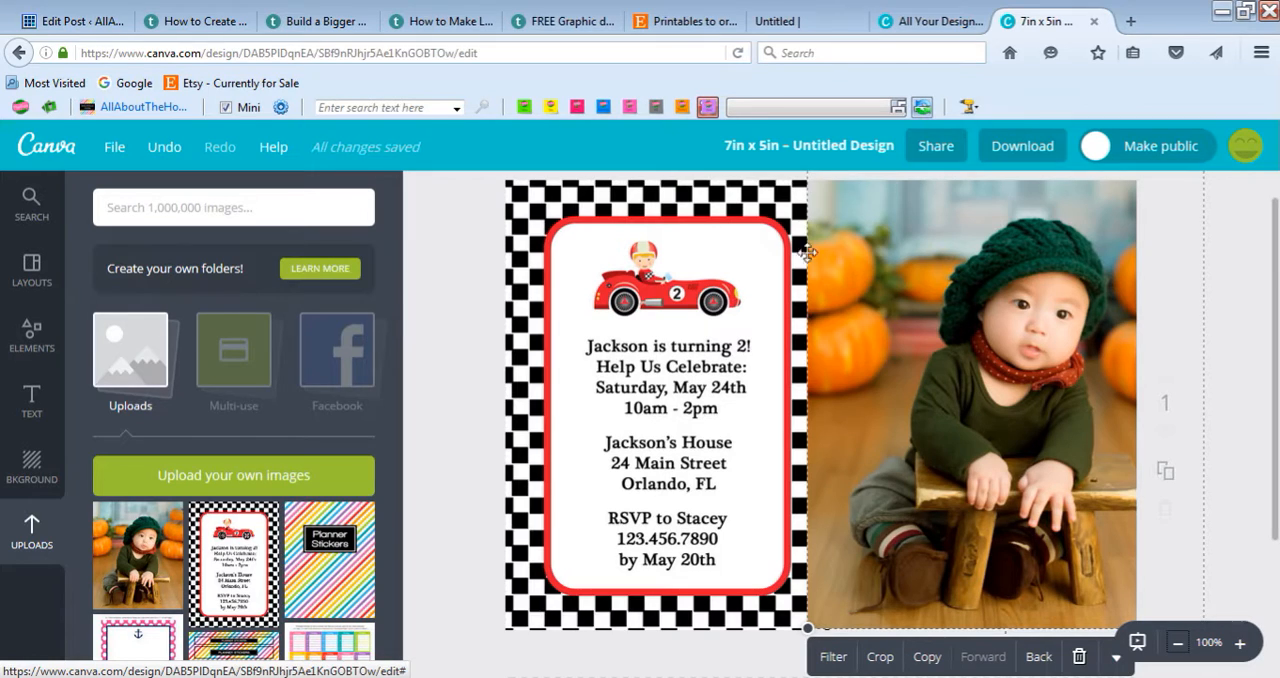
Step: Bring the invitation in front of the baby photo and enlarge the photo further from its upper-left corner
left_click(706, 251)
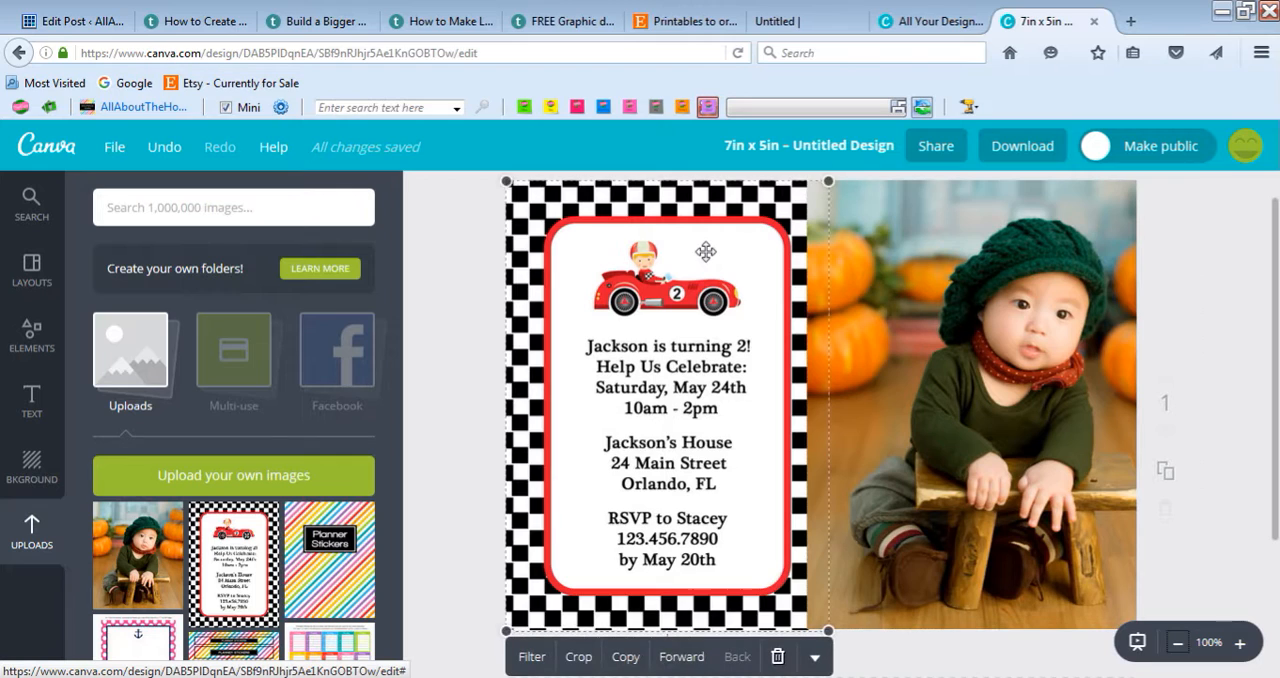
left_click(689, 659)
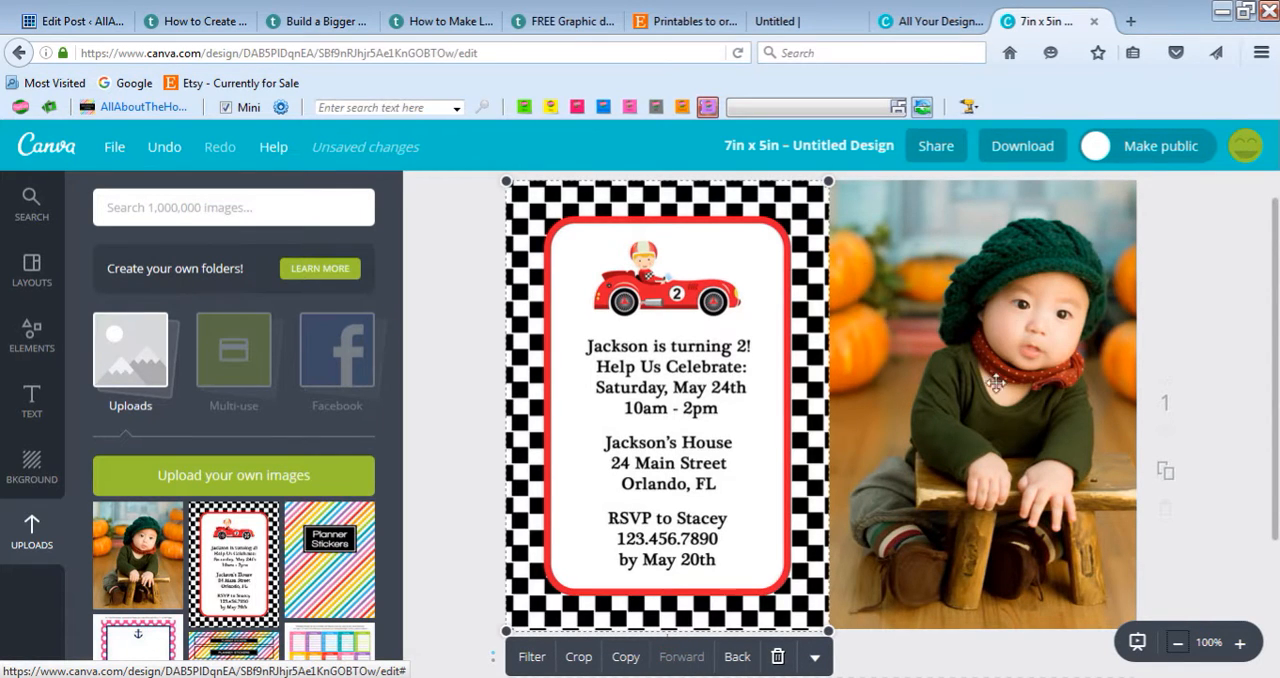
left_click(908, 430)
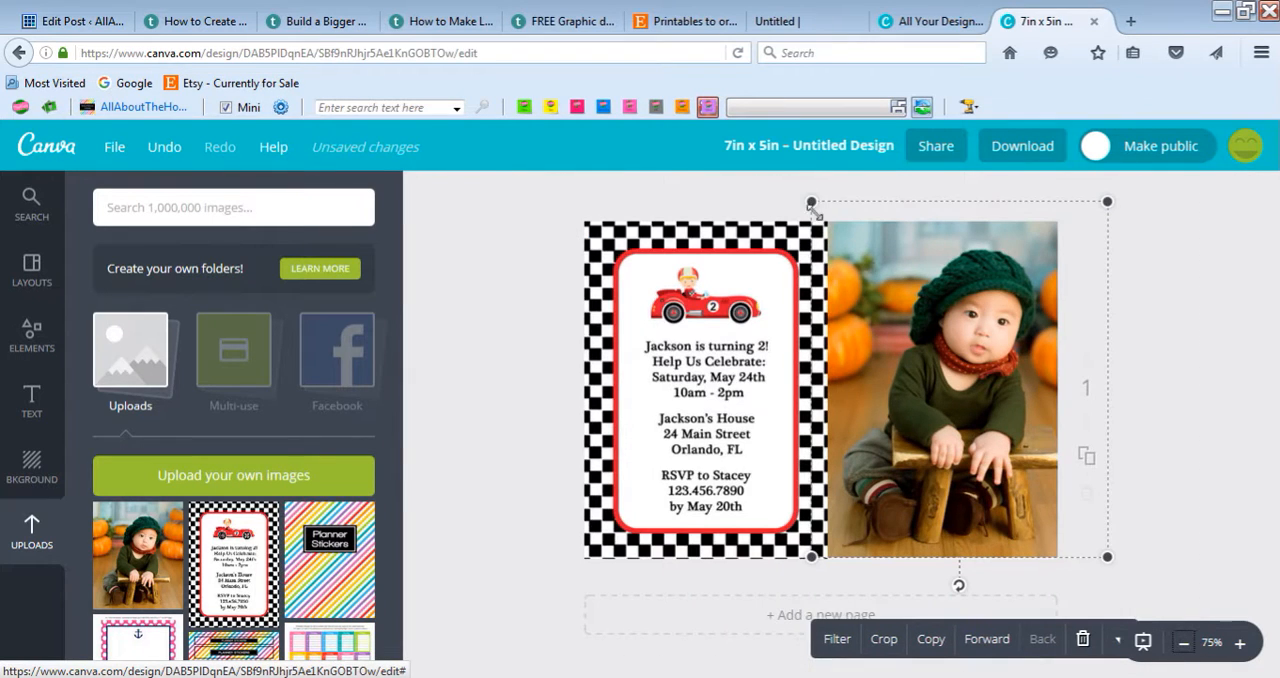
left_click_drag(811, 201, 802, 191)
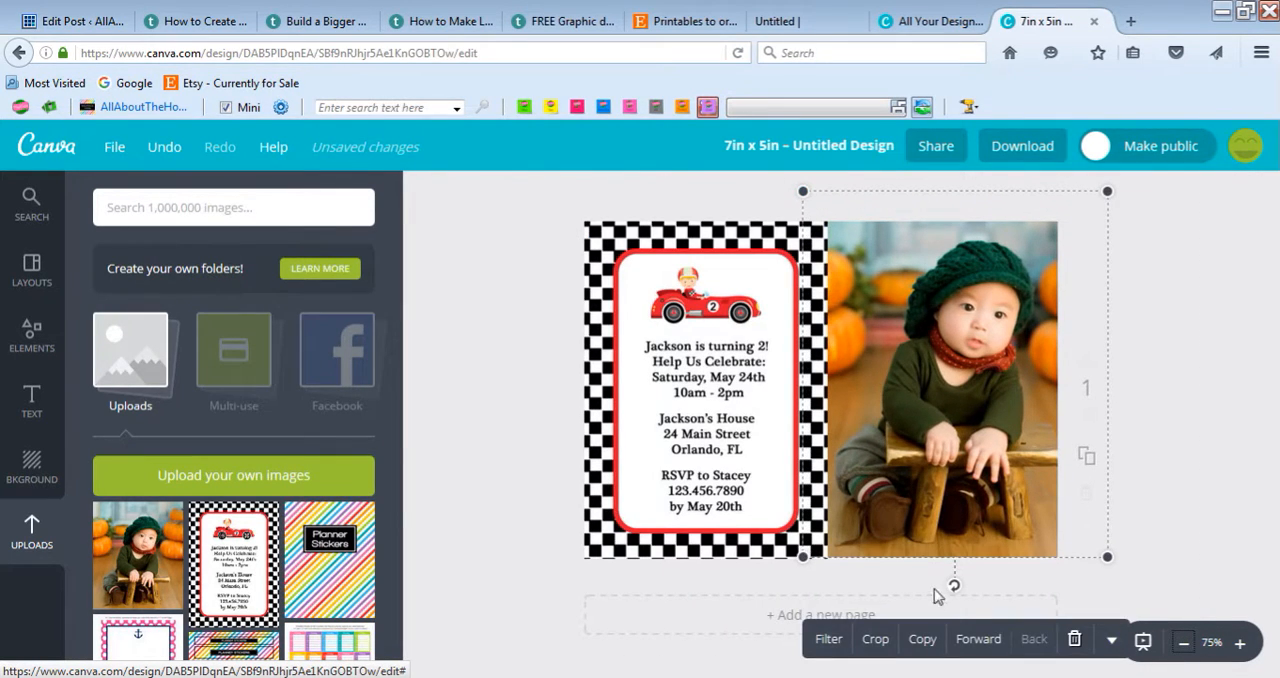
Step: Nudge the baby photo slightly down and to the right behind the invitation, and deselect it
key("Down")
key("Down")
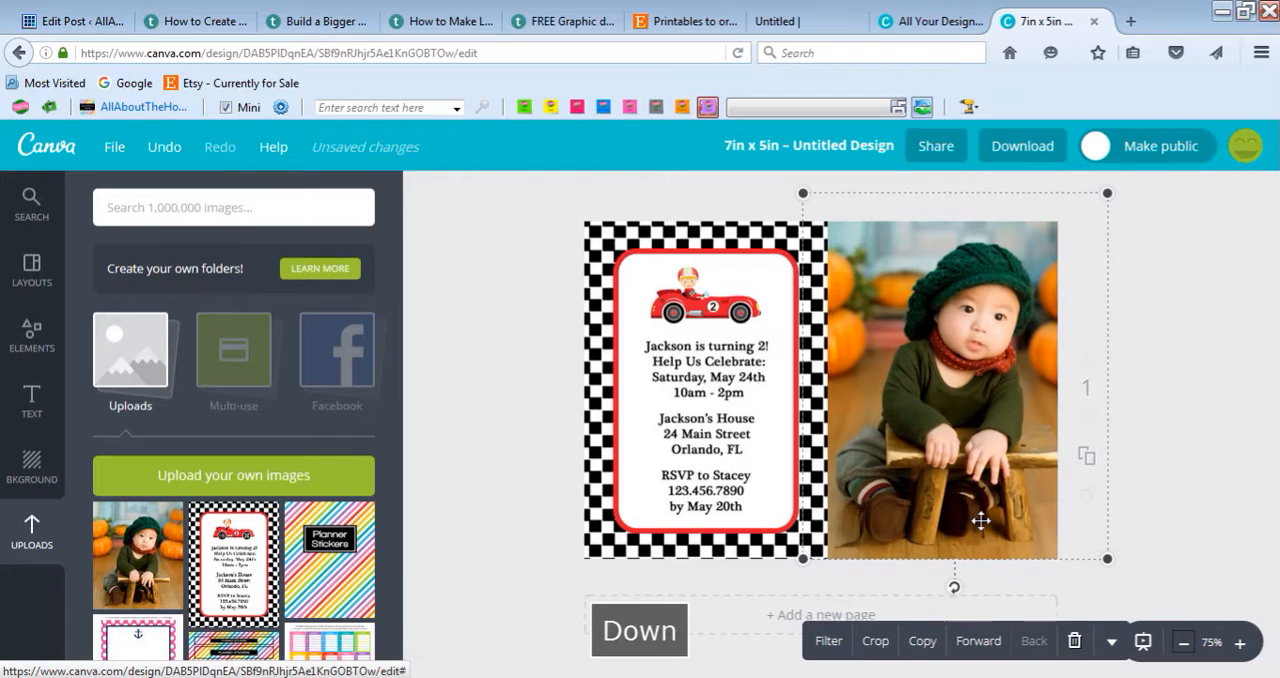
key("Right")
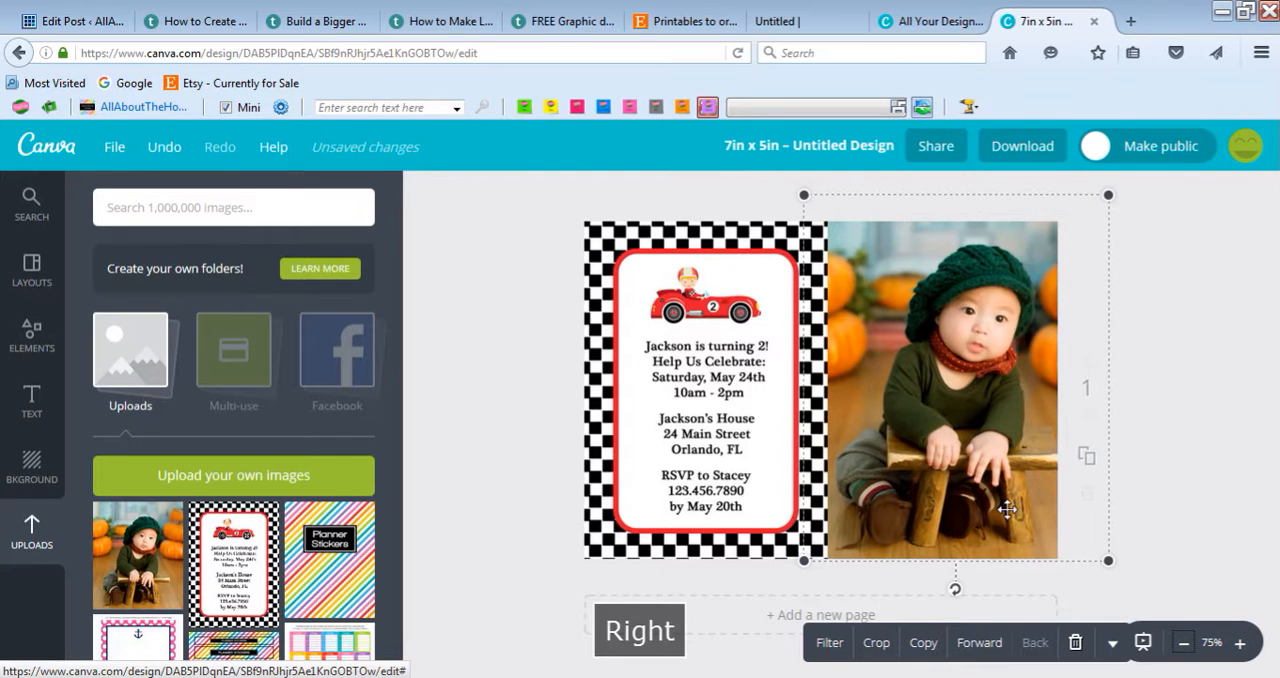
key("Right")
key("Right")
key("Right")
key("Right")
key("Right")
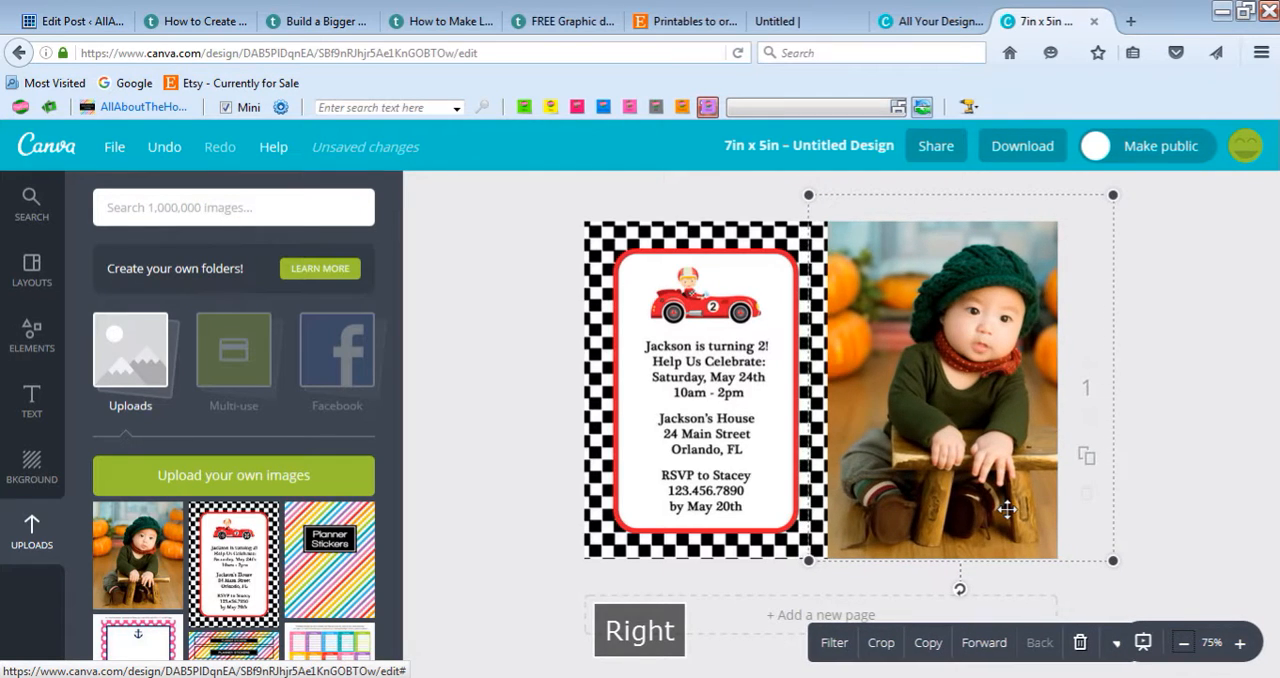
left_click(1233, 348)
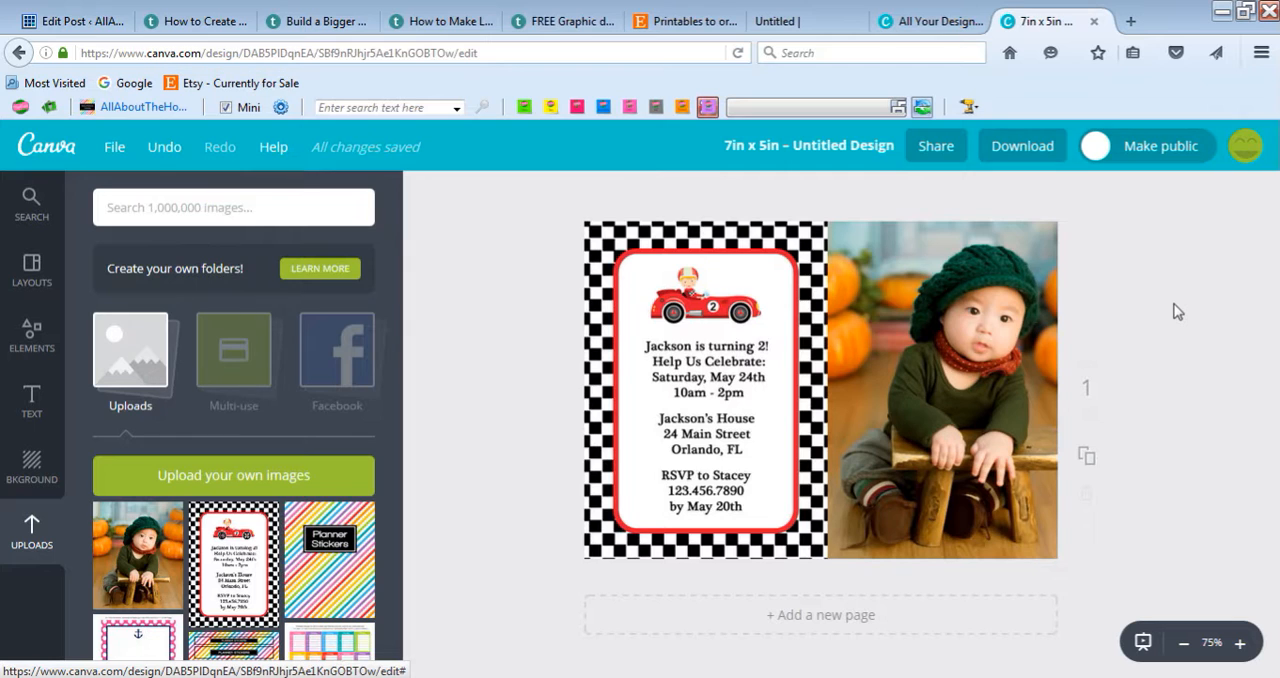
Step: Review the download formats offered for the finished design, including the web image (JPG) option
left_click(1020, 148)
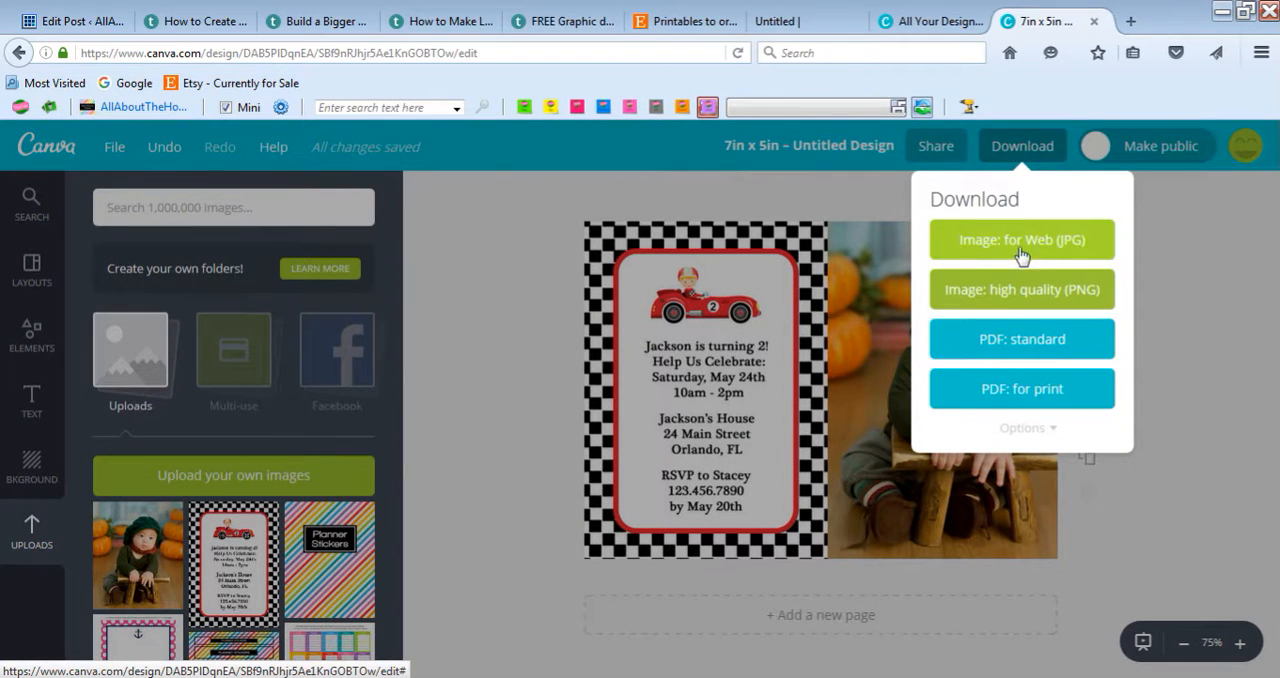
left_click(1162, 264)
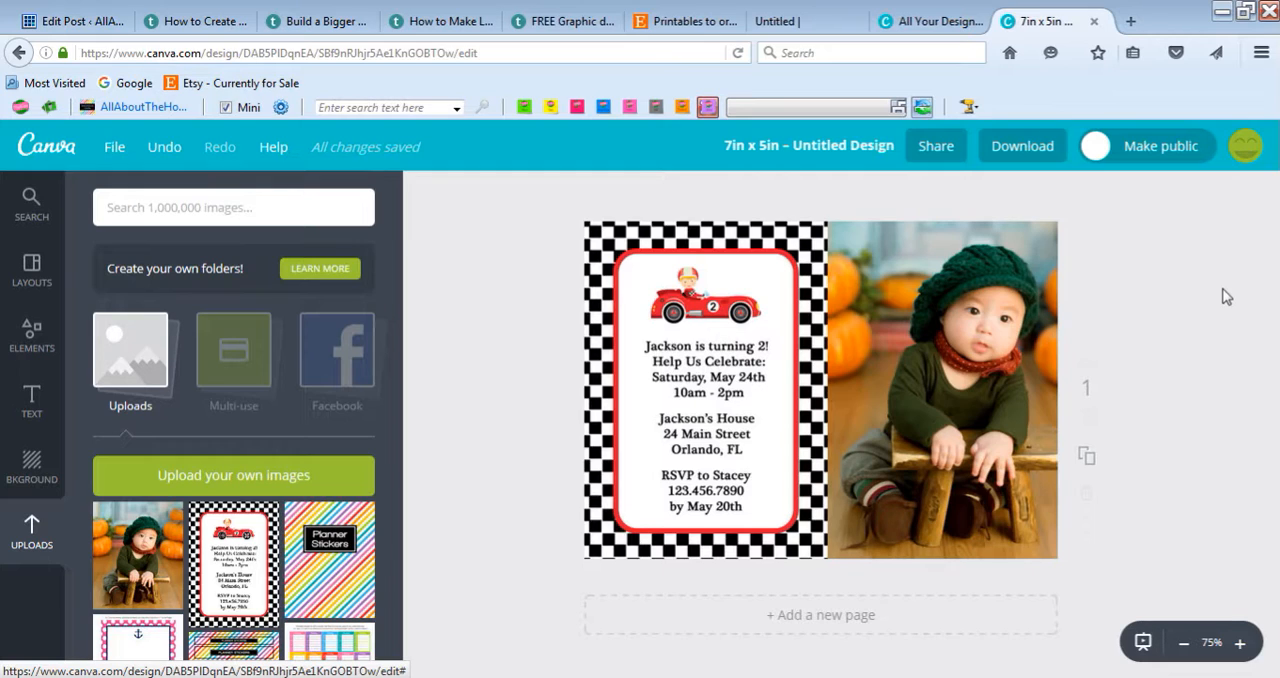
left_click(1045, 161)
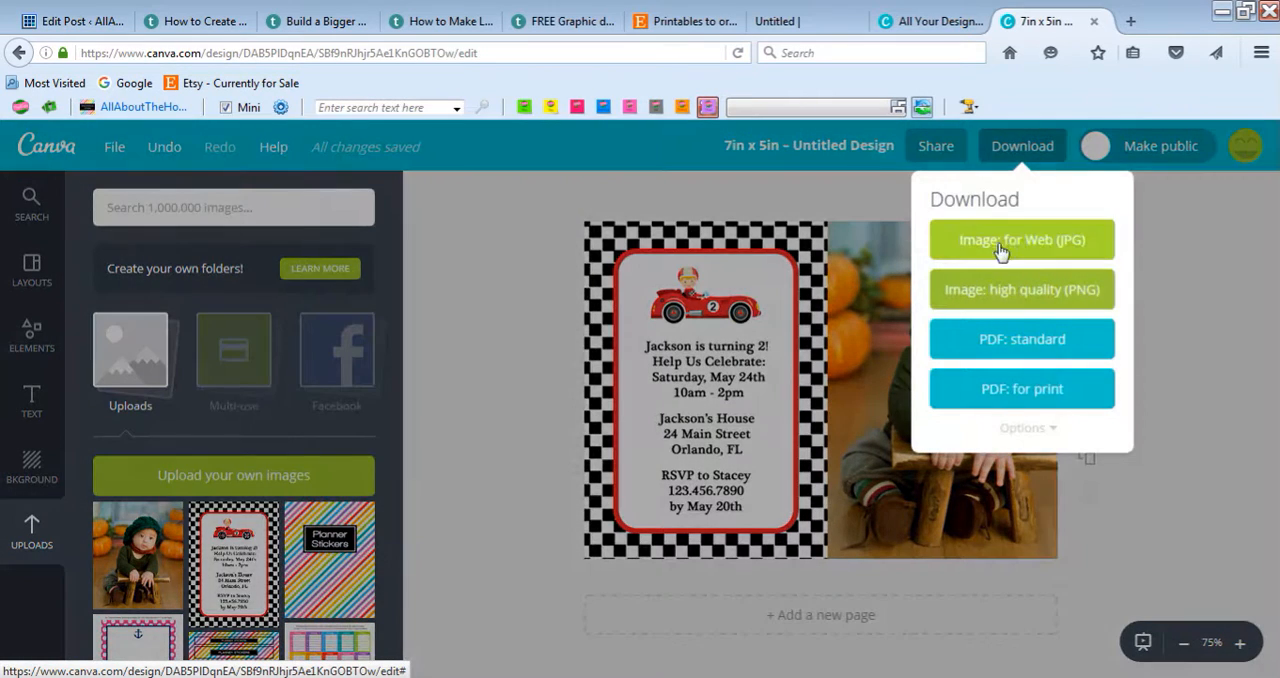
left_click(1060, 251)
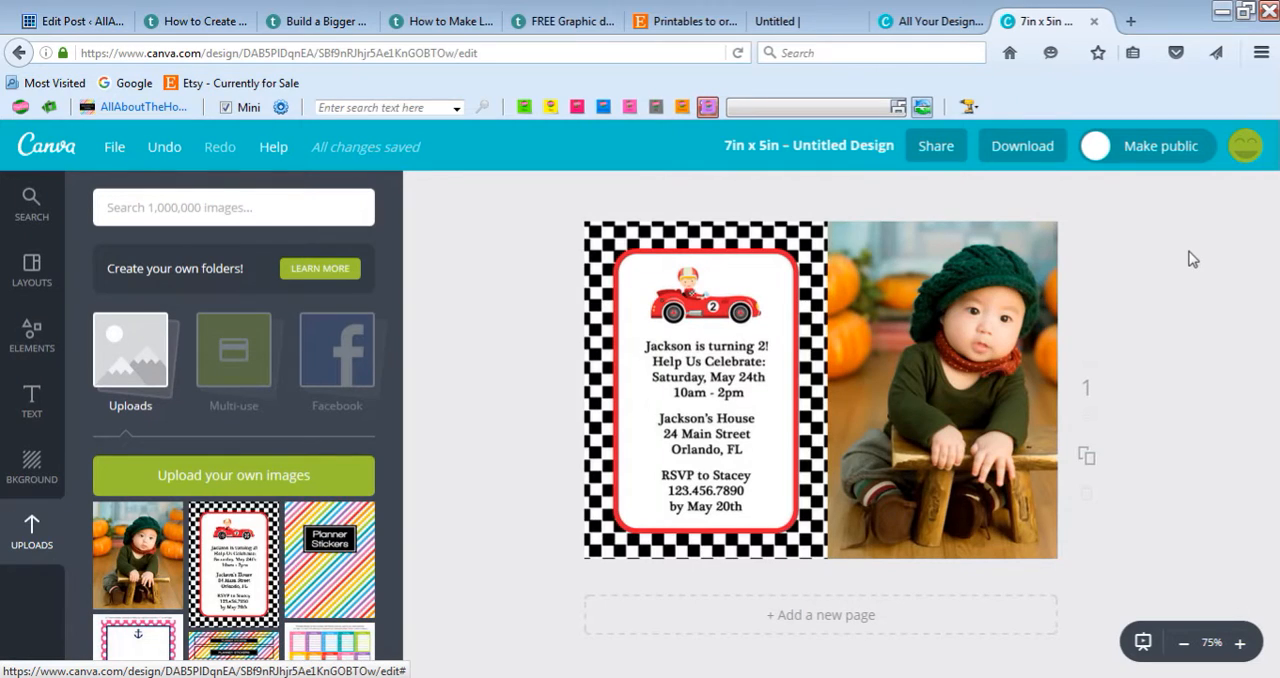